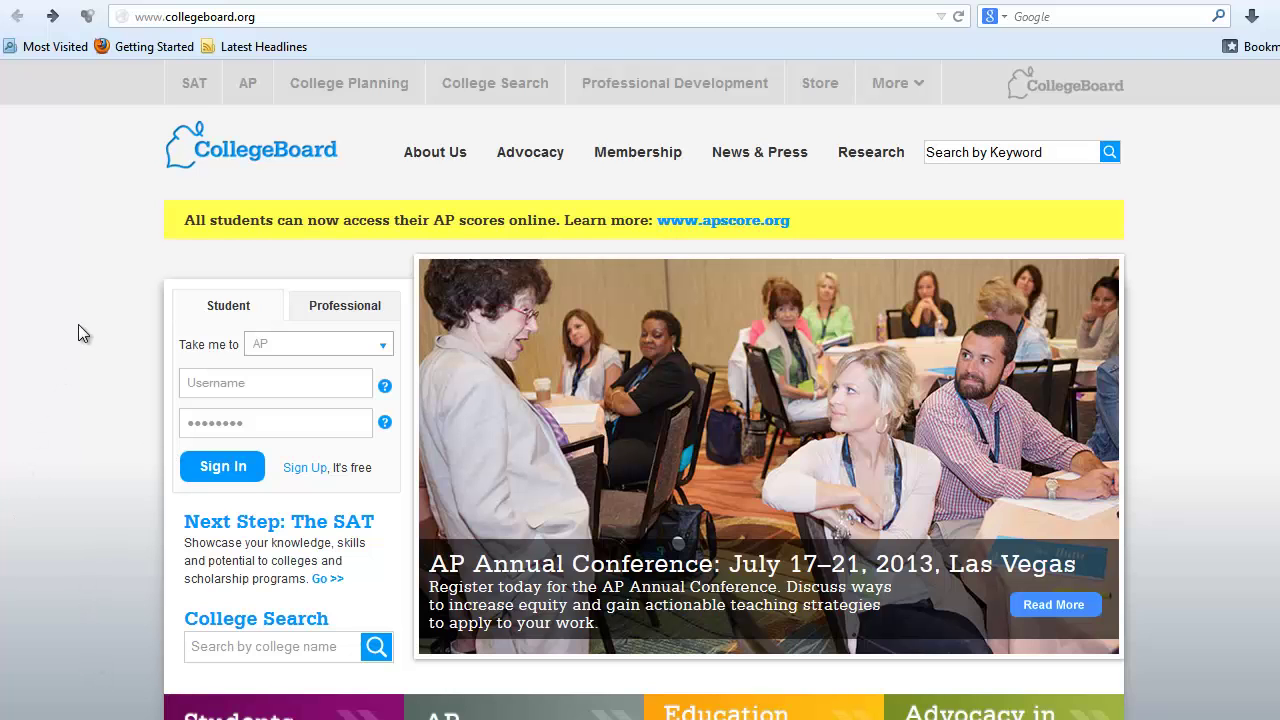
Go to BigFuture's Compare Colleges tool under College Search > Find Colleges.
{"action": "left_click", "coordinate": [508, 98]}
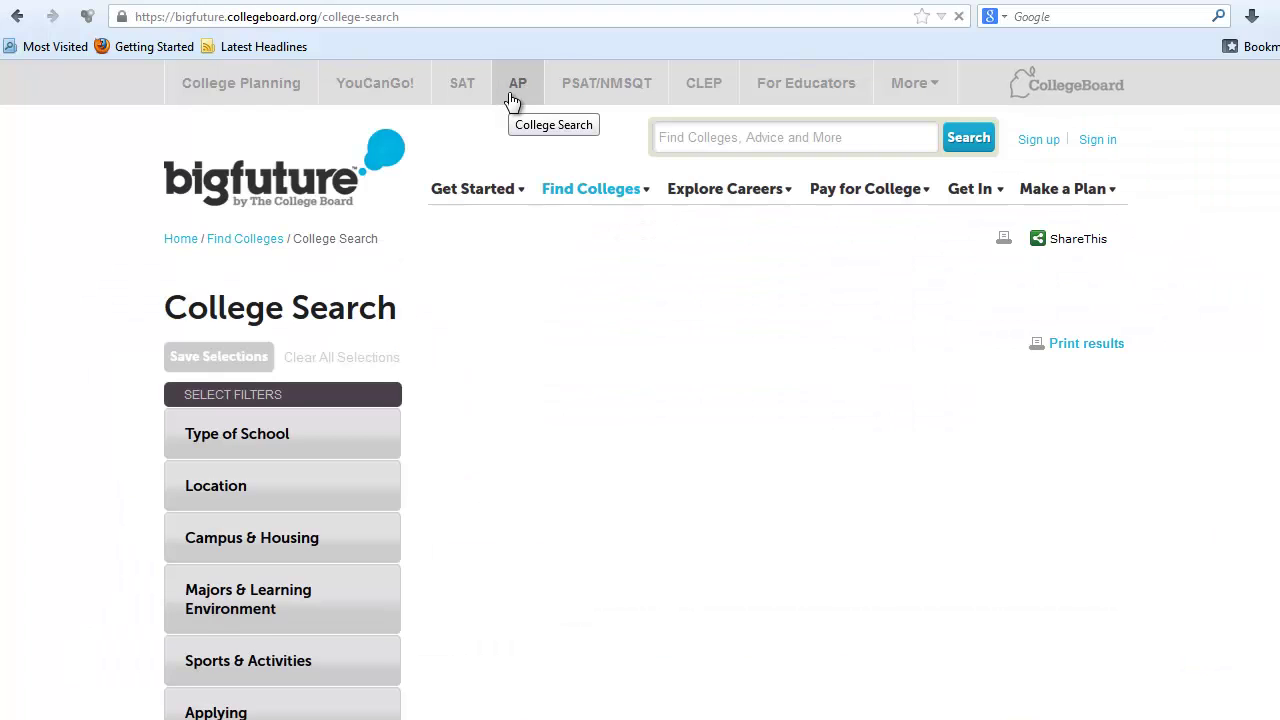
{"action": "mouse_move", "coordinate": [500, 188]}
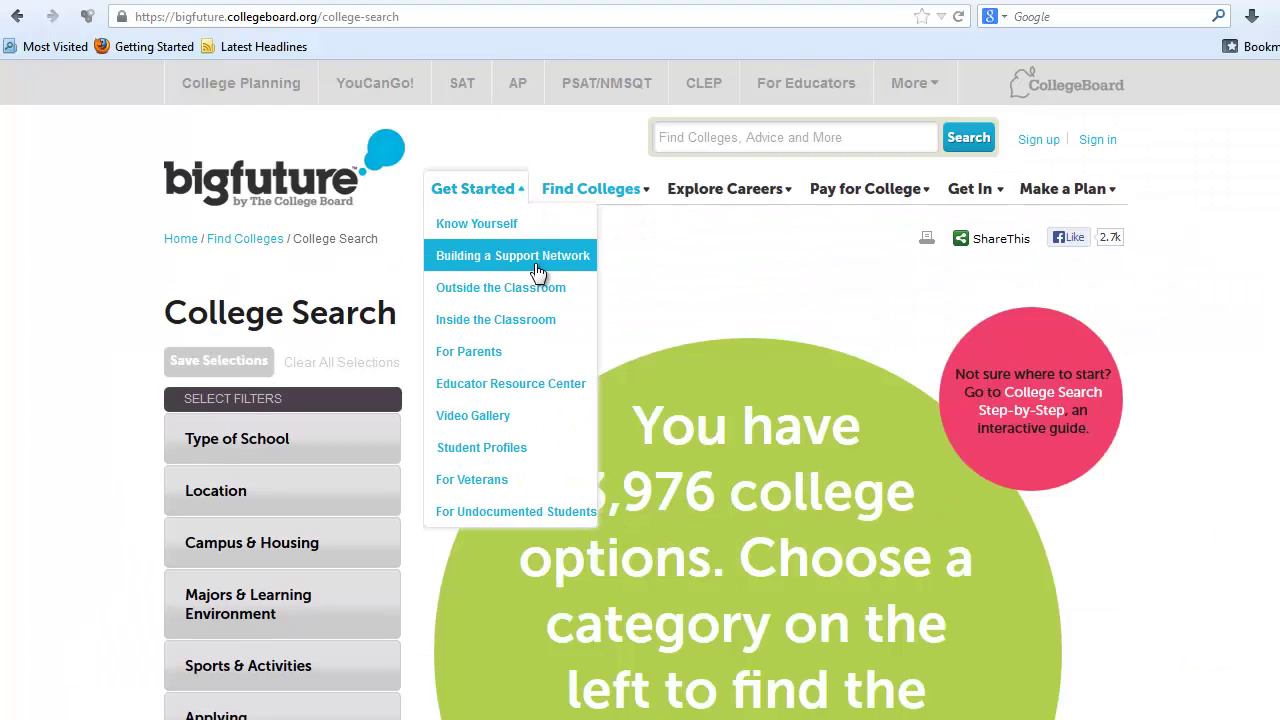
{"action": "mouse_move", "coordinate": [634, 190]}
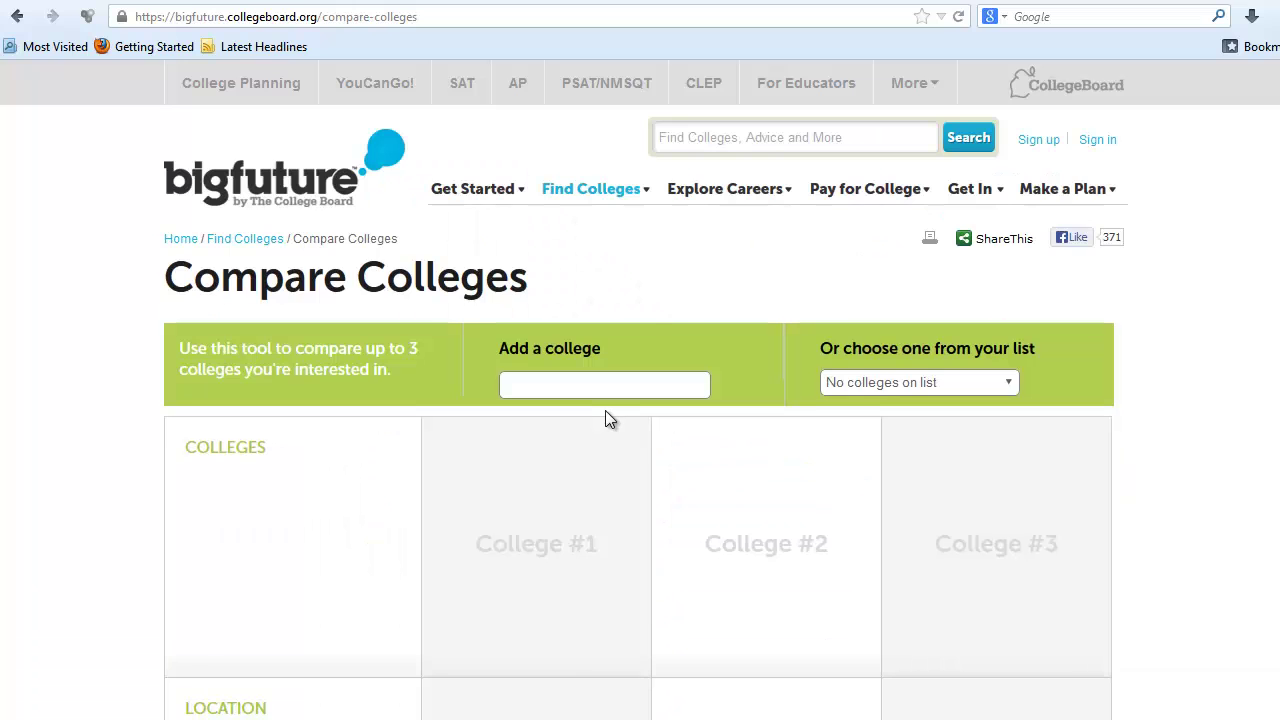
Add Siena College, College of Saint Rose and Boston University to the college comparison.
{"action": "left_click", "coordinate": [597, 389]}
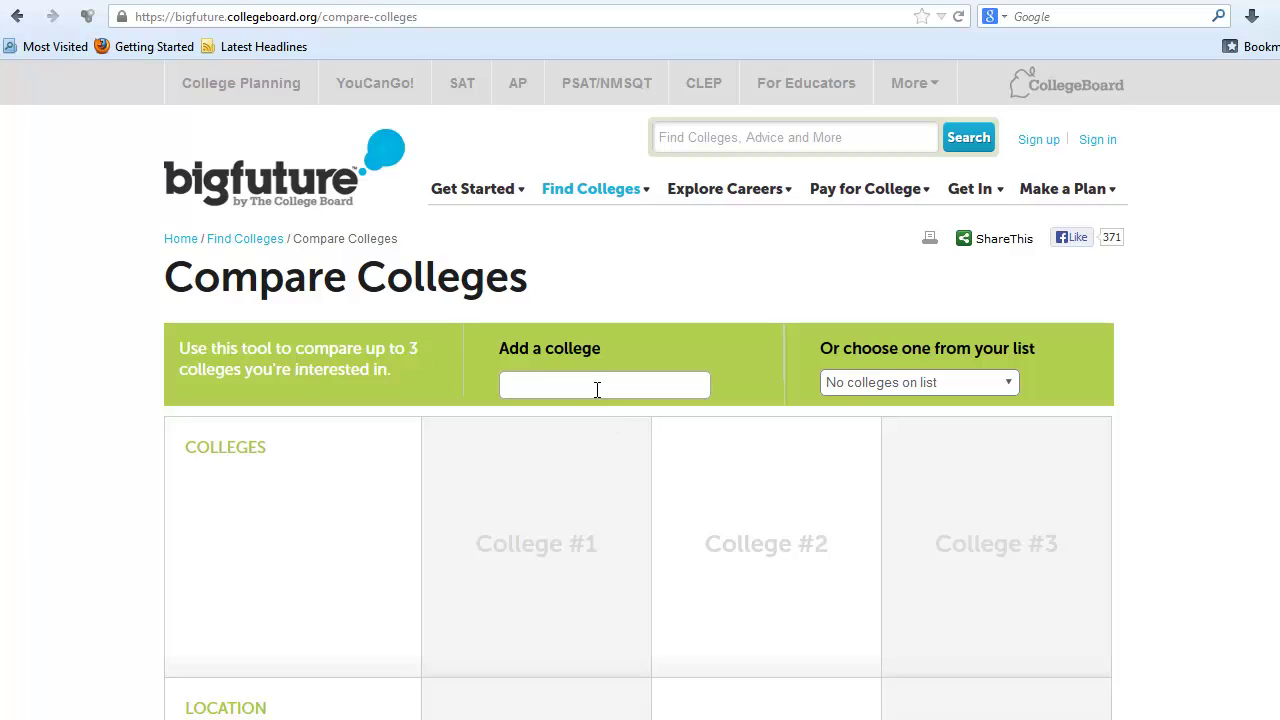
{"action": "type", "text": "siena col"}
{"action": "left_click", "coordinate": [580, 407]}
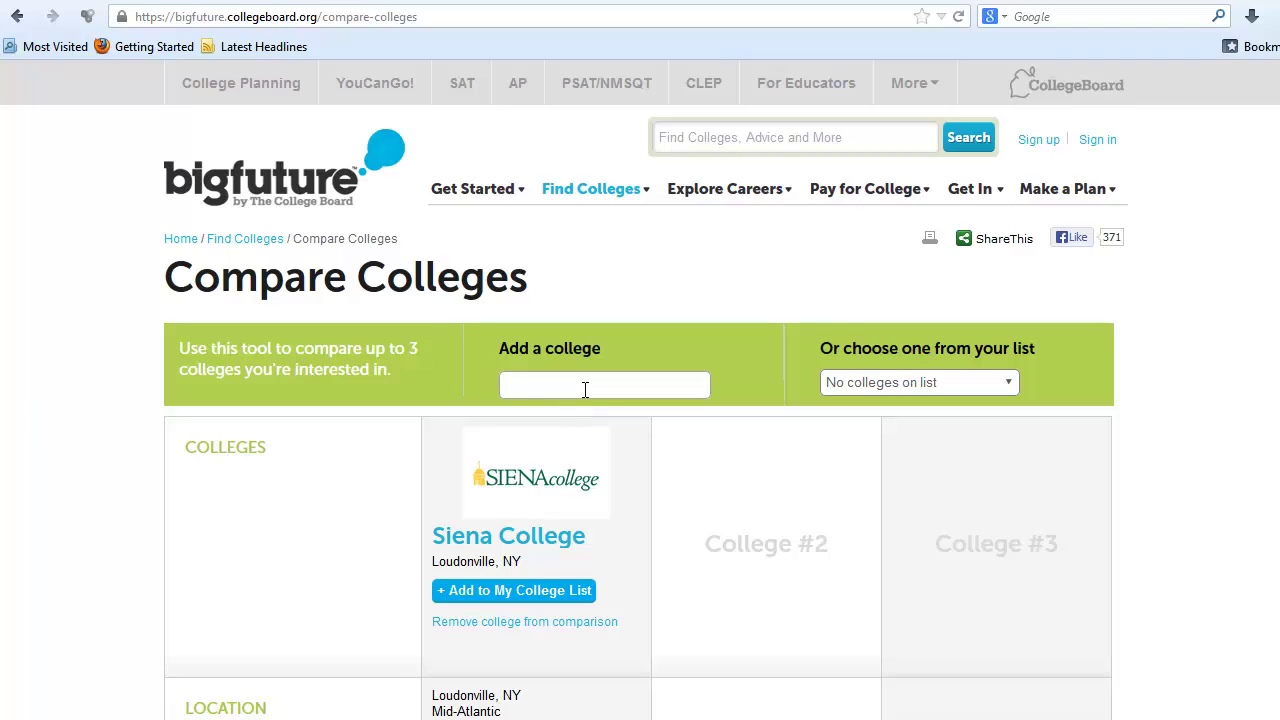
{"action": "type", "text": "college of saint"}
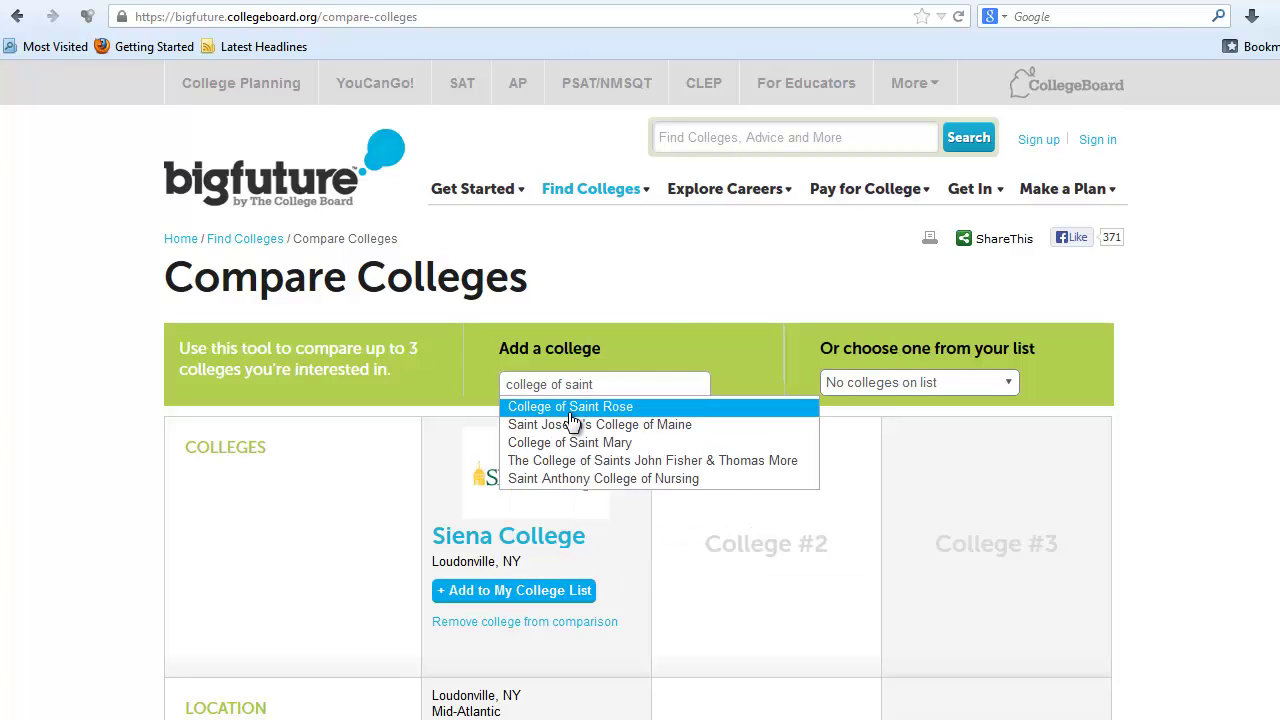
{"action": "left_click", "coordinate": [570, 410]}
{"action": "type", "text": "uni"}
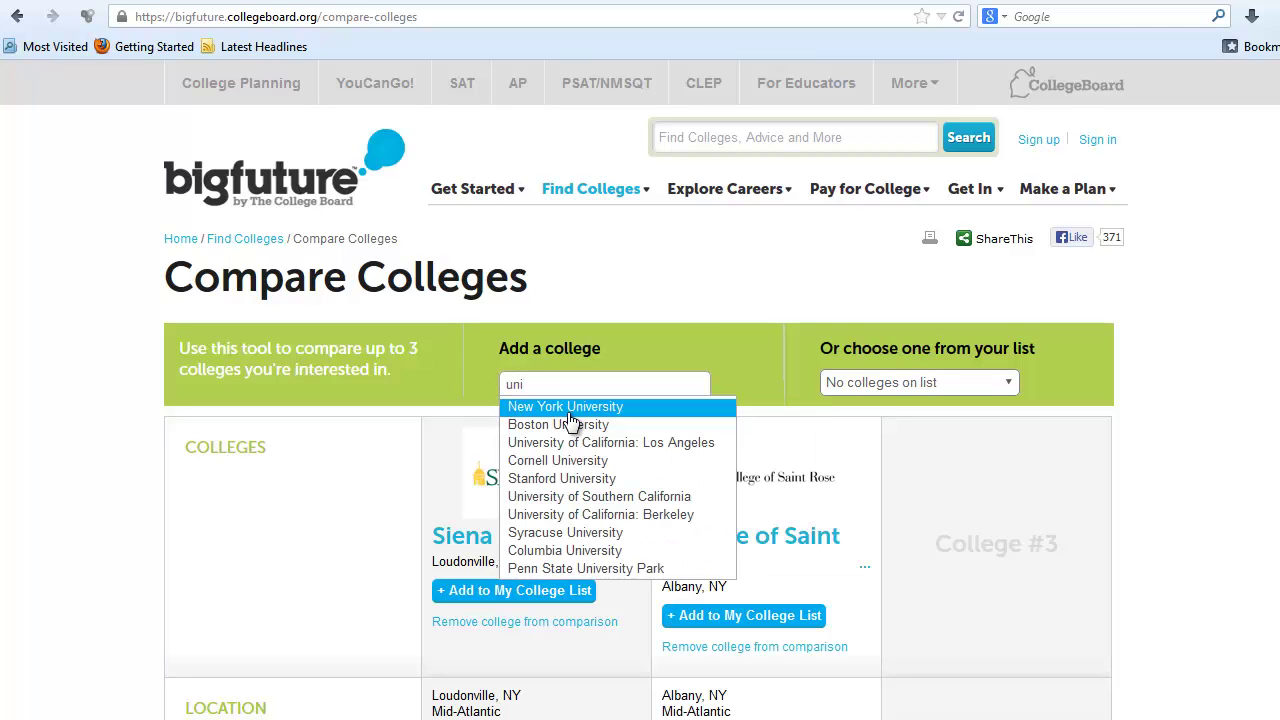
{"action": "left_click", "coordinate": [571, 423]}
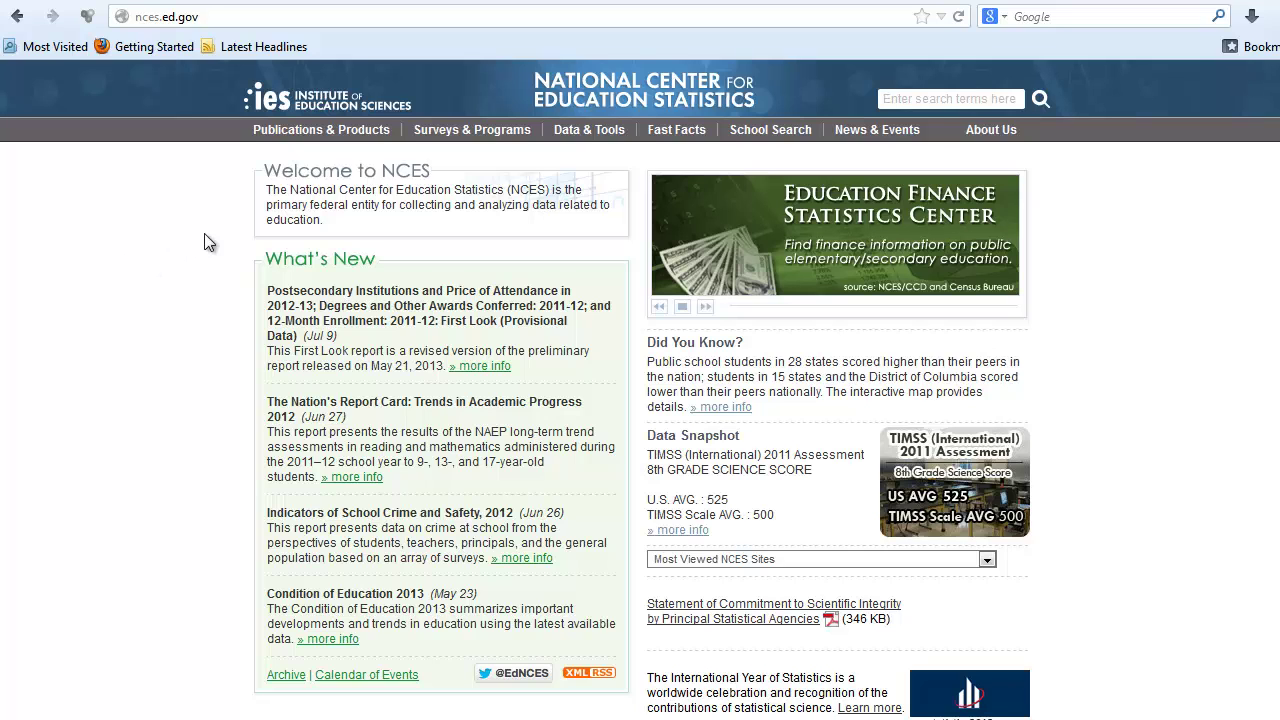
Go to College Navigator from the NCES School Search menu.
{"action": "mouse_move", "coordinate": [768, 132]}
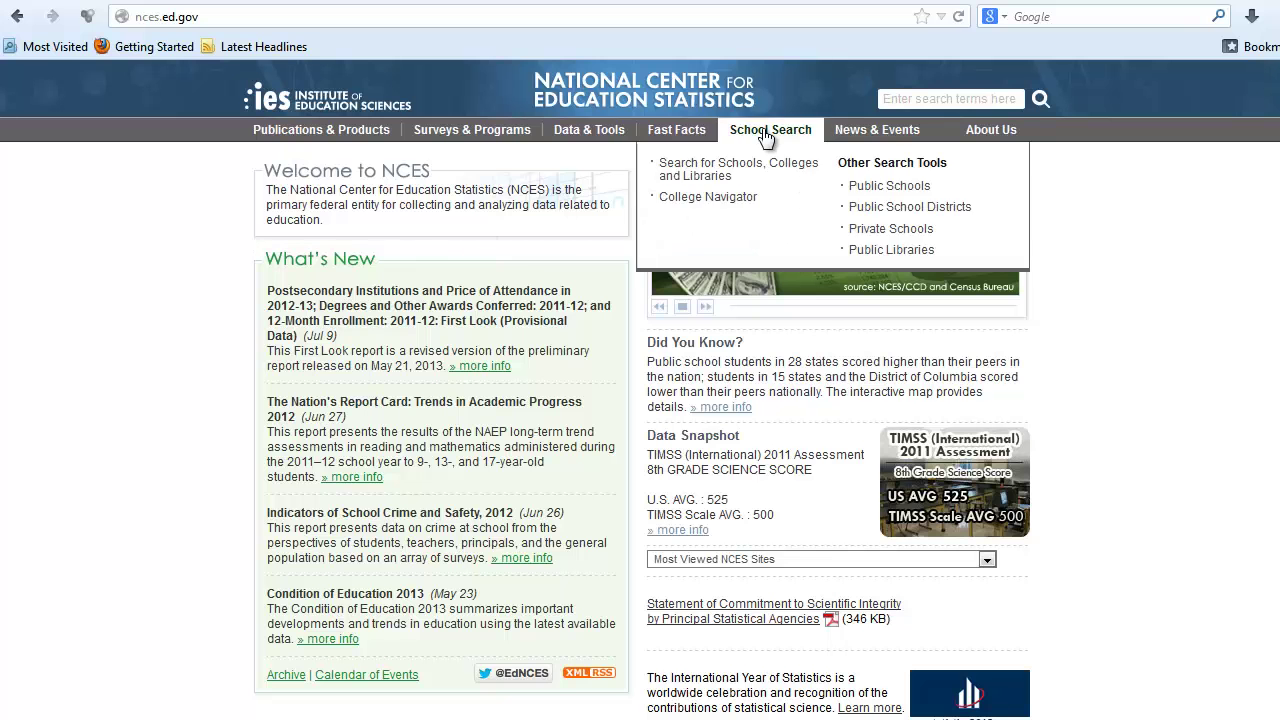
{"action": "left_click", "coordinate": [738, 199]}
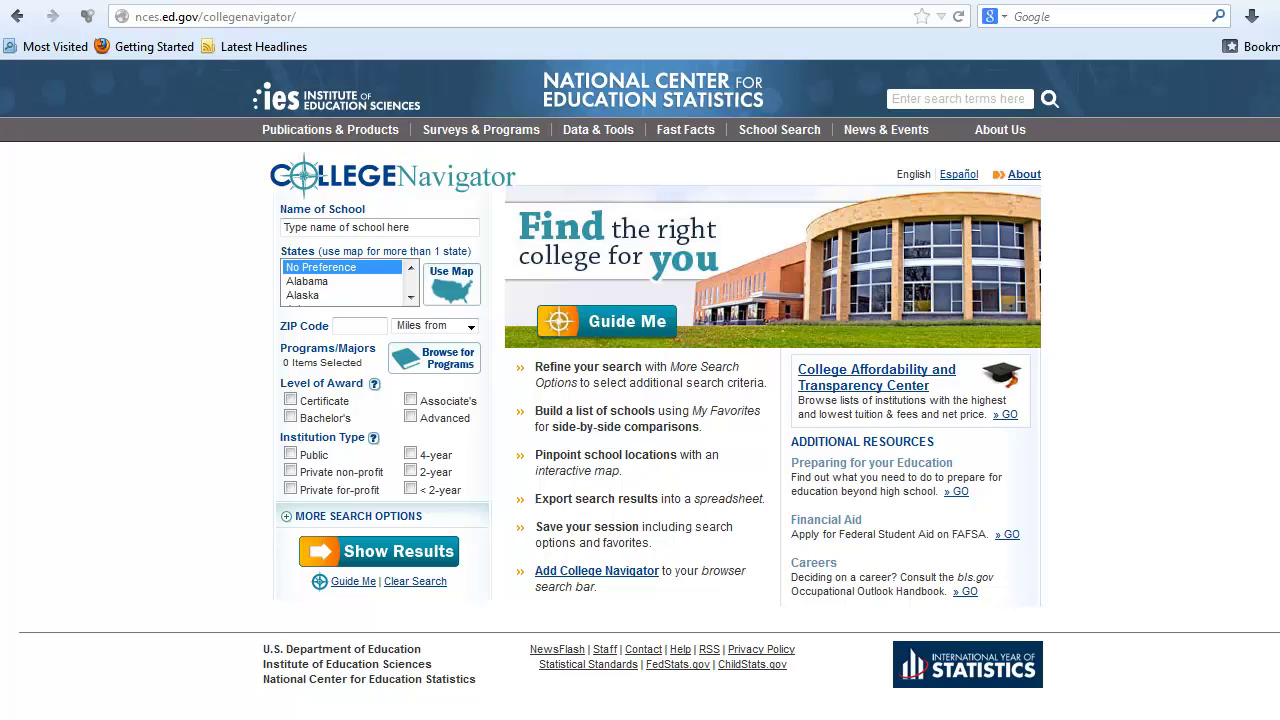
{"action": "left_click", "coordinate": [356, 228]}
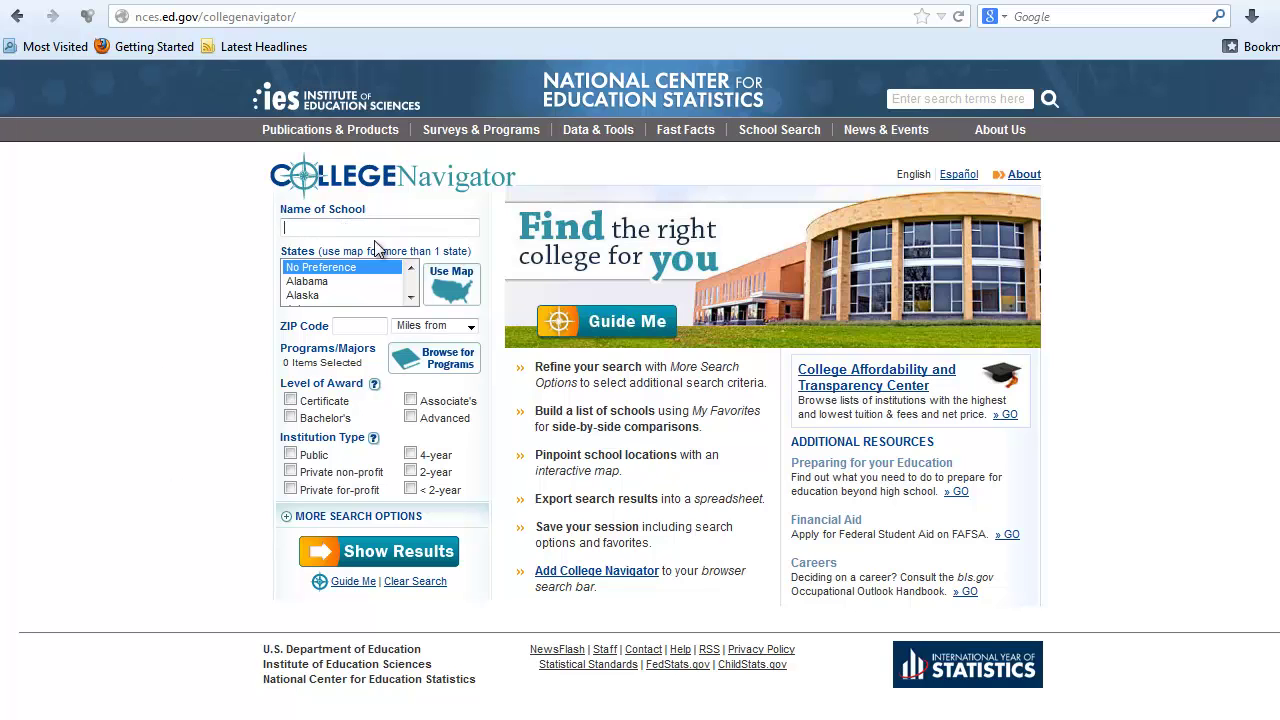
{"action": "left_click", "coordinate": [410, 297]}
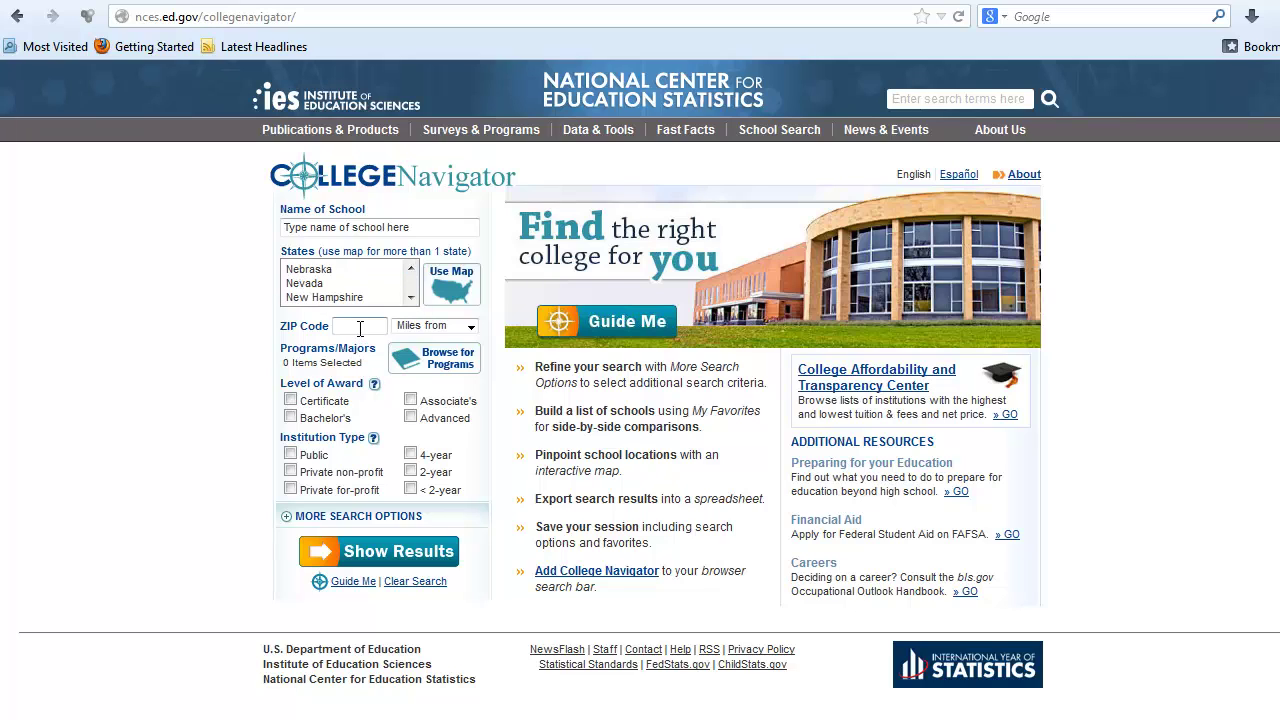
Filter for Bachelor's, Private non-profit, 4-year schools in New York.
{"action": "left_click", "coordinate": [316, 419]}
{"action": "left_click", "coordinate": [324, 472]}
{"action": "left_click", "coordinate": [438, 456]}
{"action": "left_click", "coordinate": [380, 516]}
{"action": "scroll", "coordinate": [390, 700], "scroll_direction": "down", "scroll_amount": 2}
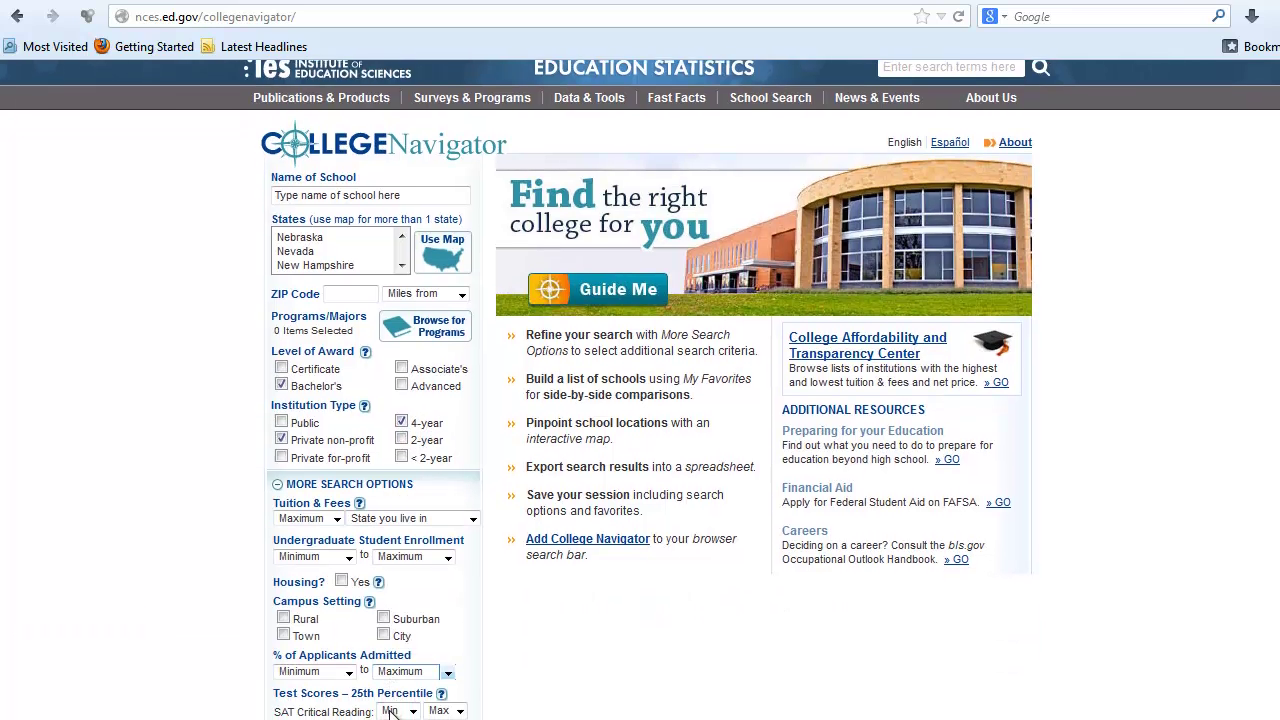
{"action": "scroll", "coordinate": [390, 712], "scroll_direction": "down", "scroll_amount": 4}
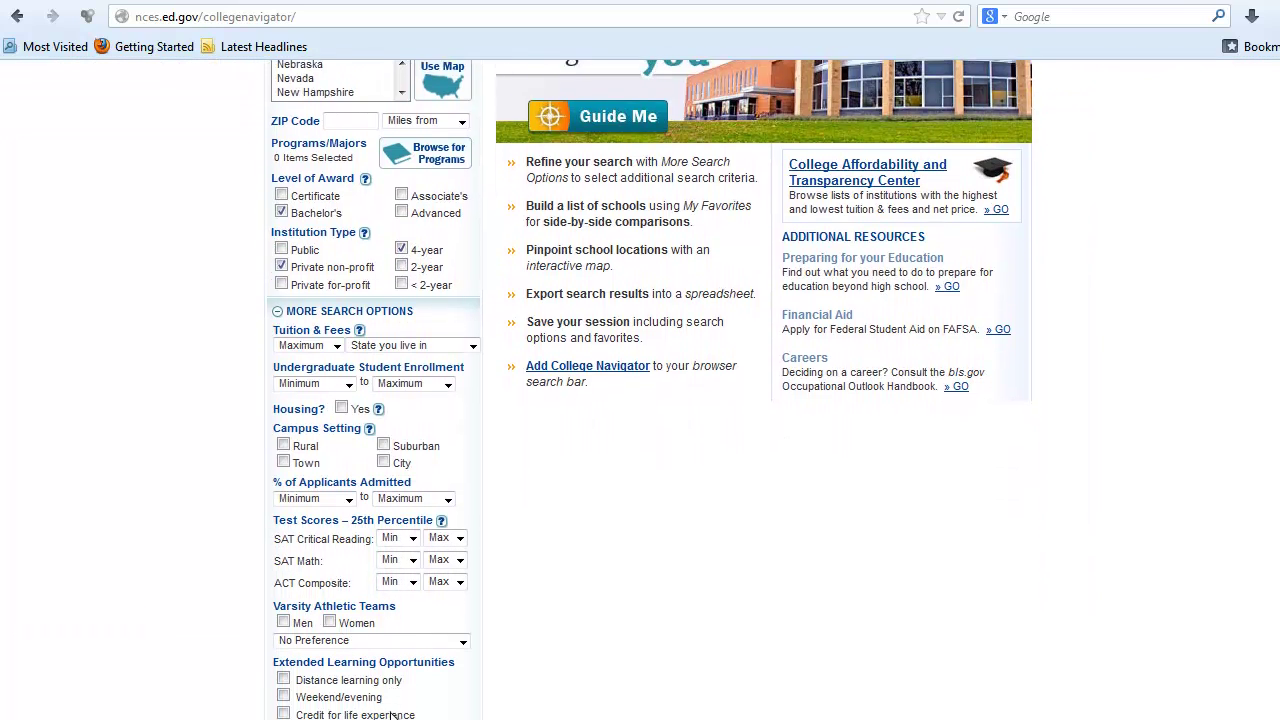
{"action": "scroll", "coordinate": [390, 650], "scroll_direction": "up", "scroll_amount": 3}
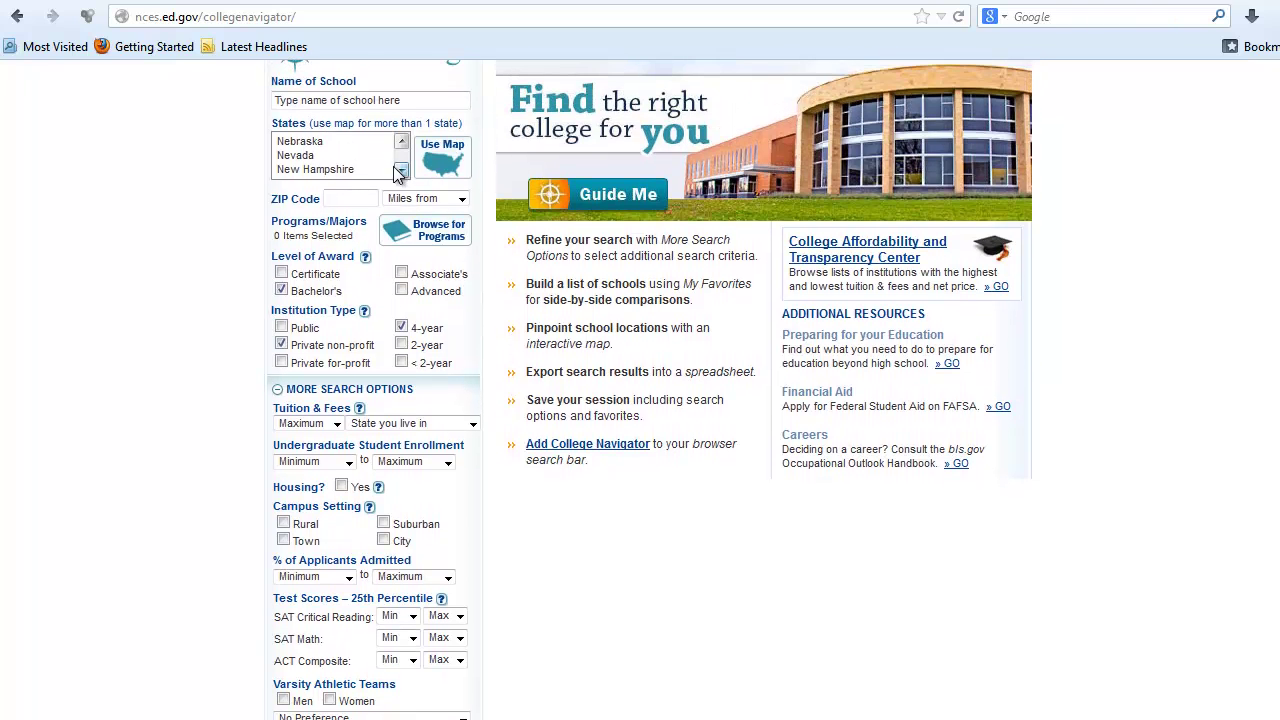
{"action": "scroll", "coordinate": [400, 163], "scroll_direction": "down", "scroll_amount": 2}
{"action": "left_click", "coordinate": [300, 137]}
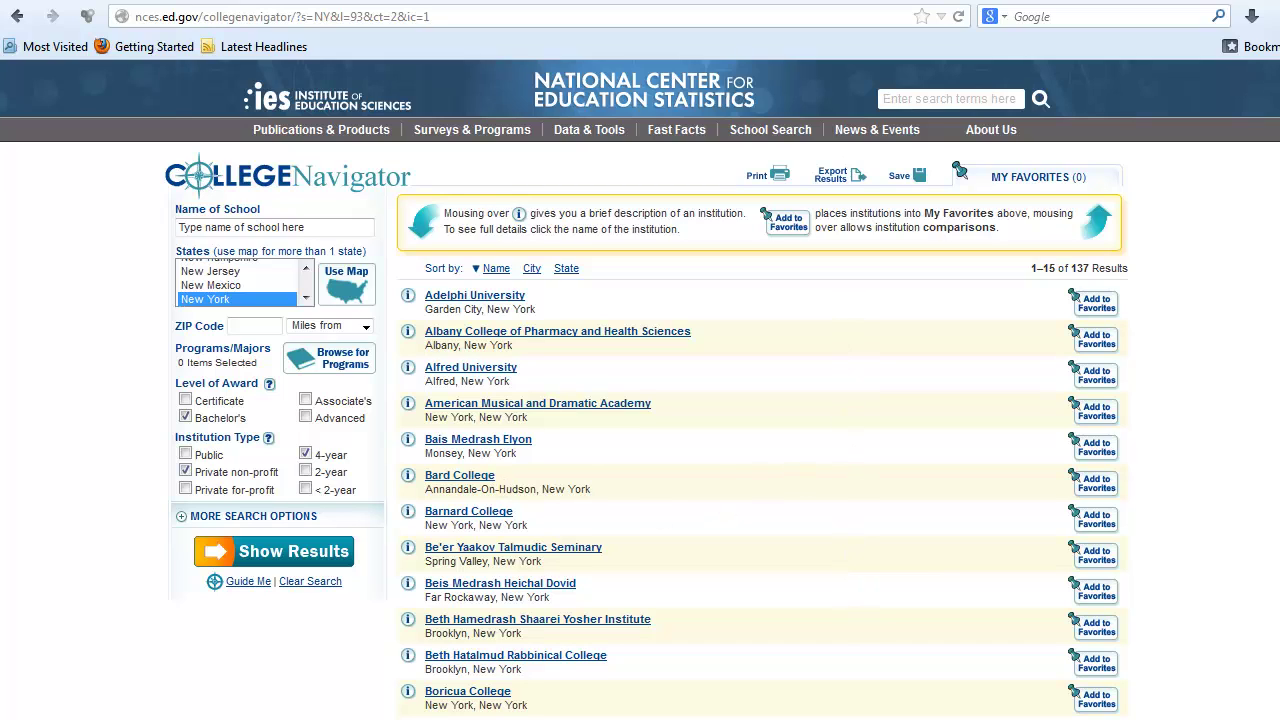
Add Bard College, Barnard College, Siena College and St. Bonaventure University to favorites.
{"action": "left_click", "coordinate": [1088, 487]}
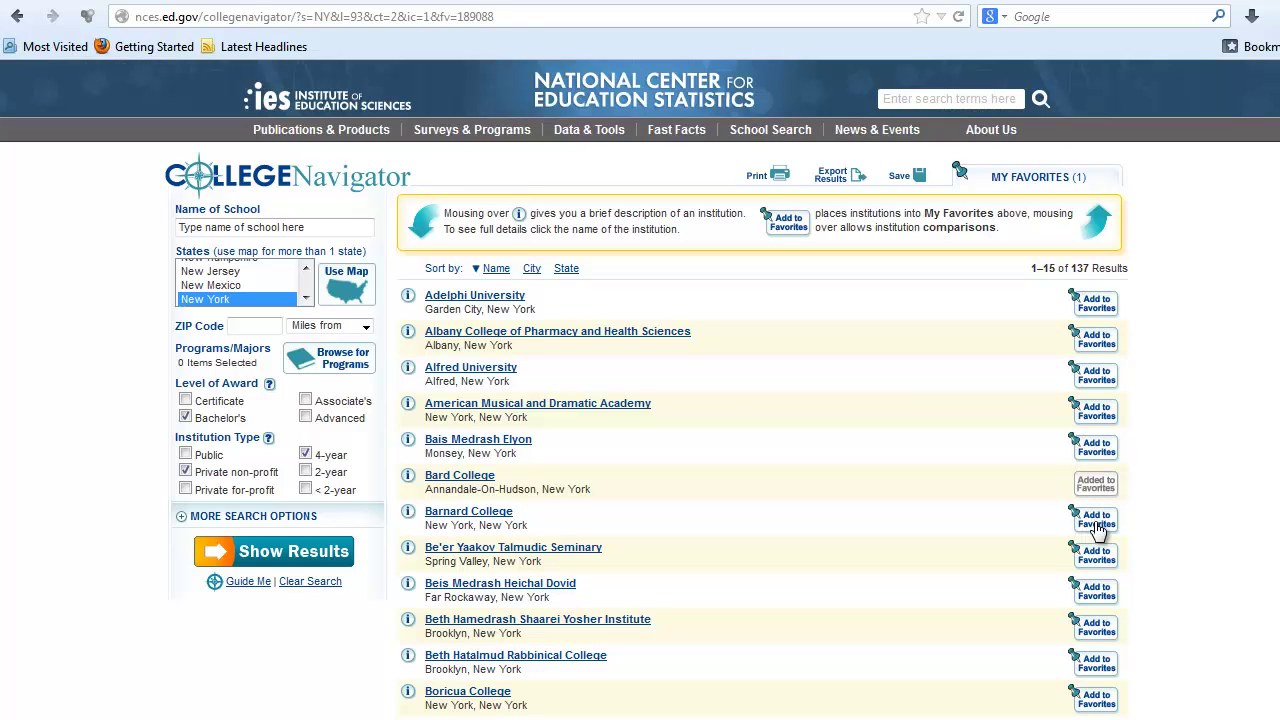
{"action": "left_click", "coordinate": [1097, 522]}
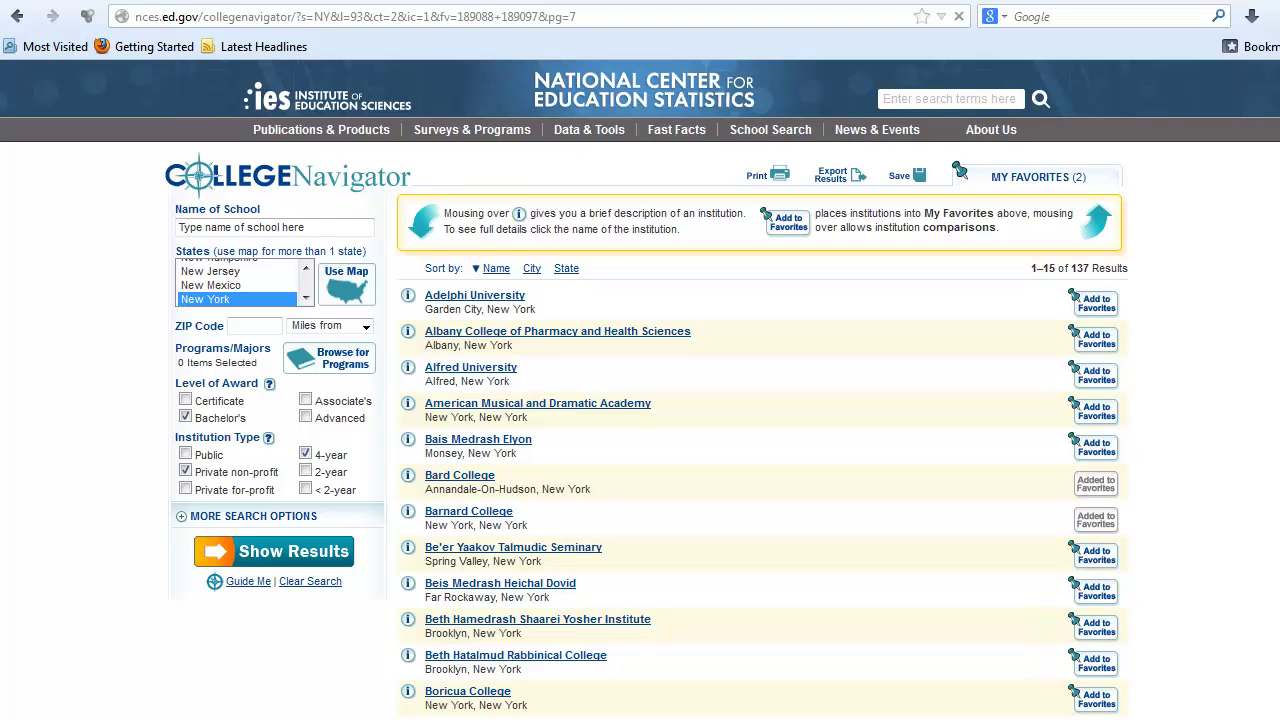
{"action": "left_click", "coordinate": [1095, 340]}
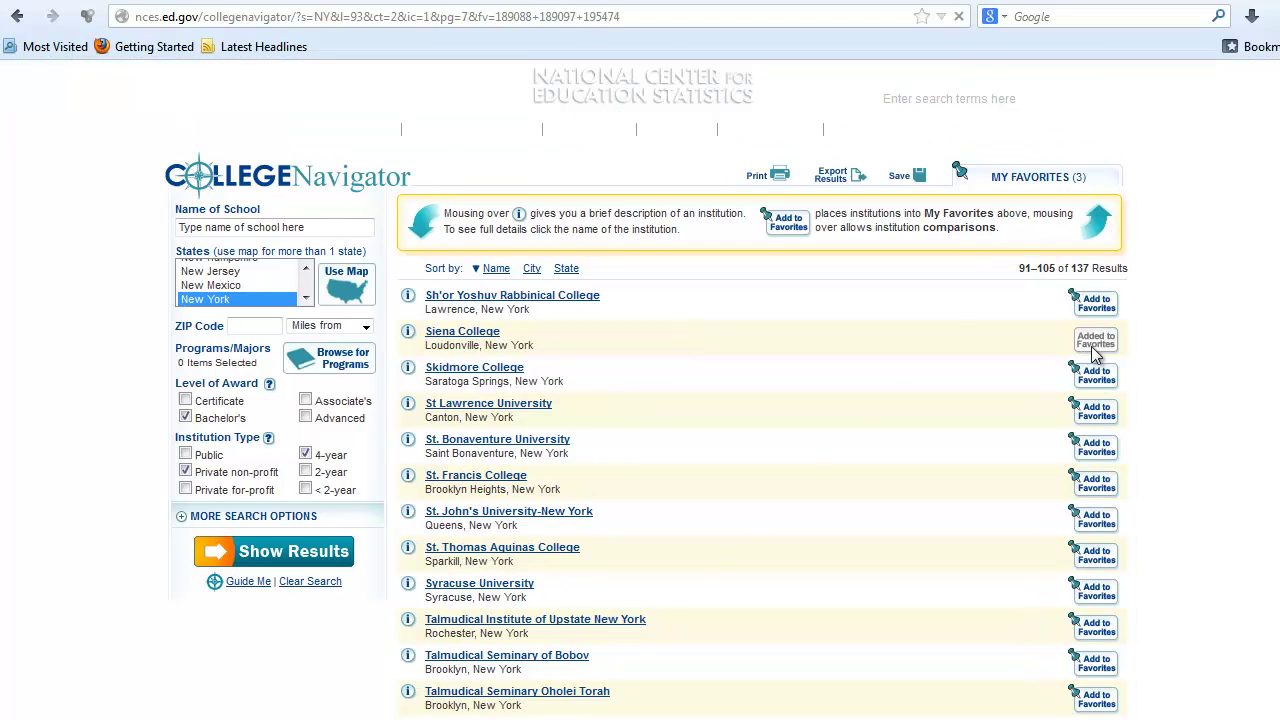
{"action": "left_click", "coordinate": [1093, 447]}
Compare all four favorite colleges side by side.
{"action": "mouse_move", "coordinate": [1100, 174]}
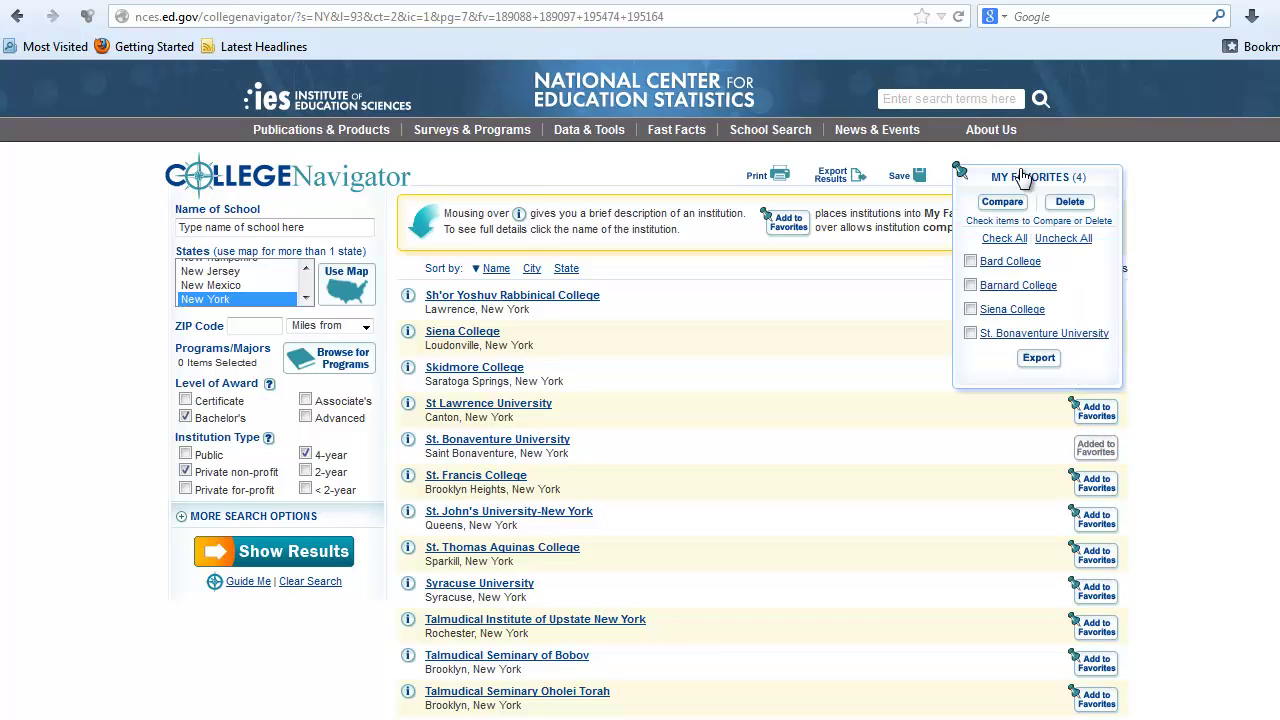
{"action": "left_click", "coordinate": [970, 309]}
{"action": "left_click", "coordinate": [970, 285]}
{"action": "left_click", "coordinate": [970, 261]}
{"action": "left_click", "coordinate": [970, 333]}
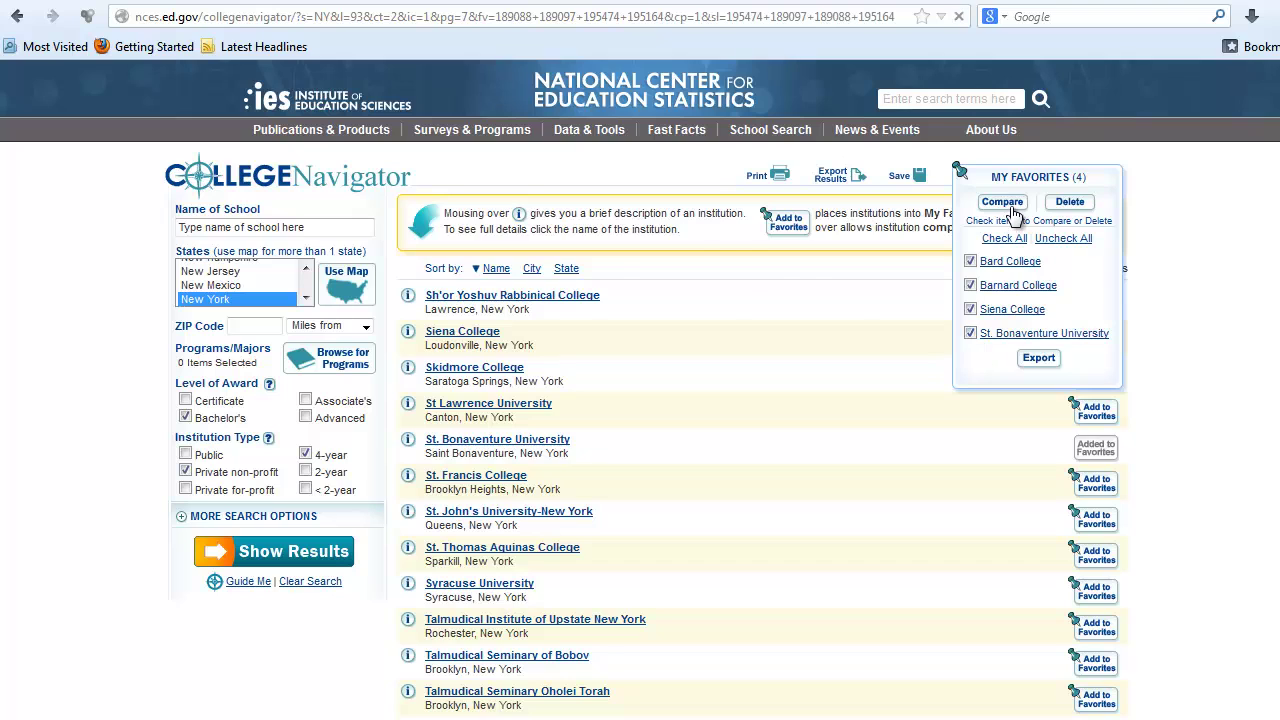
{"action": "left_click", "coordinate": [1010, 205]}
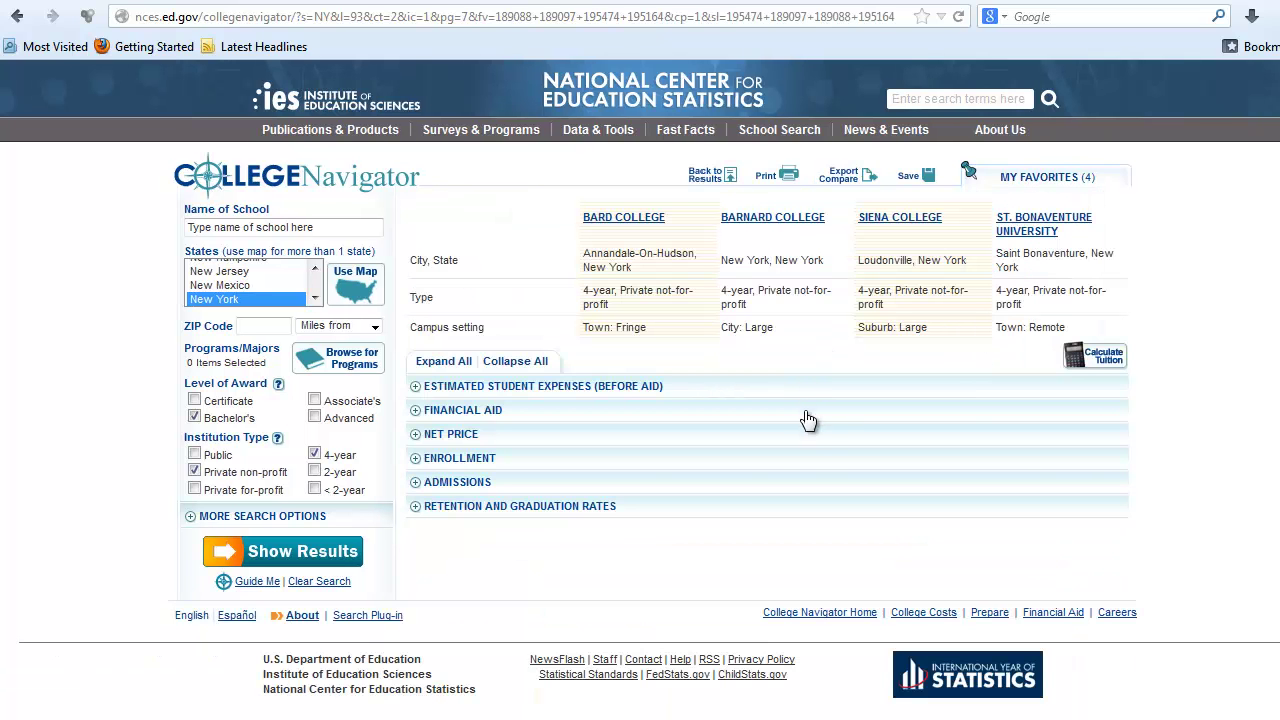
Expand and collapse the enrollment, net price and estimated expenses comparison sections.
{"action": "left_click", "coordinate": [810, 461]}
{"action": "left_click", "coordinate": [812, 463]}
{"action": "left_click", "coordinate": [811, 436]}
{"action": "left_click", "coordinate": [812, 440]}
{"action": "left_click", "coordinate": [813, 388]}
{"action": "left_click", "coordinate": [813, 388]}
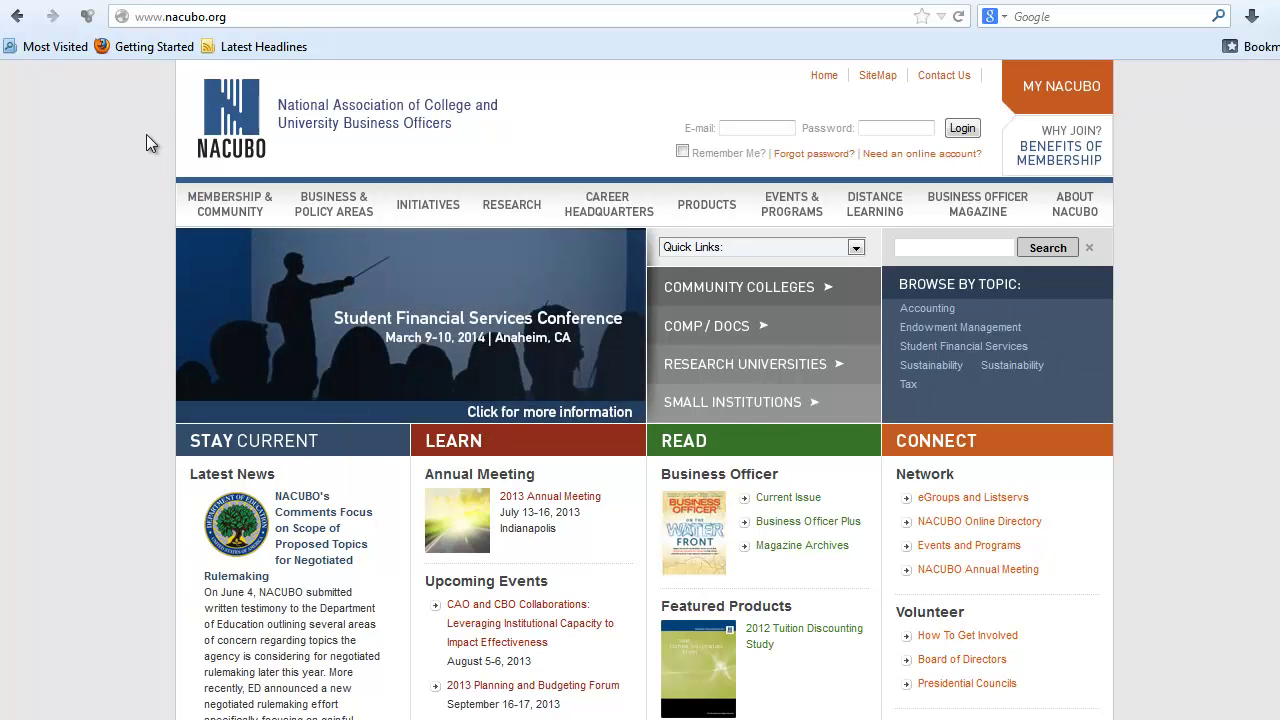
Read NACUBO's Benchmarking Resources page in the Research section.
{"action": "left_click", "coordinate": [512, 205]}
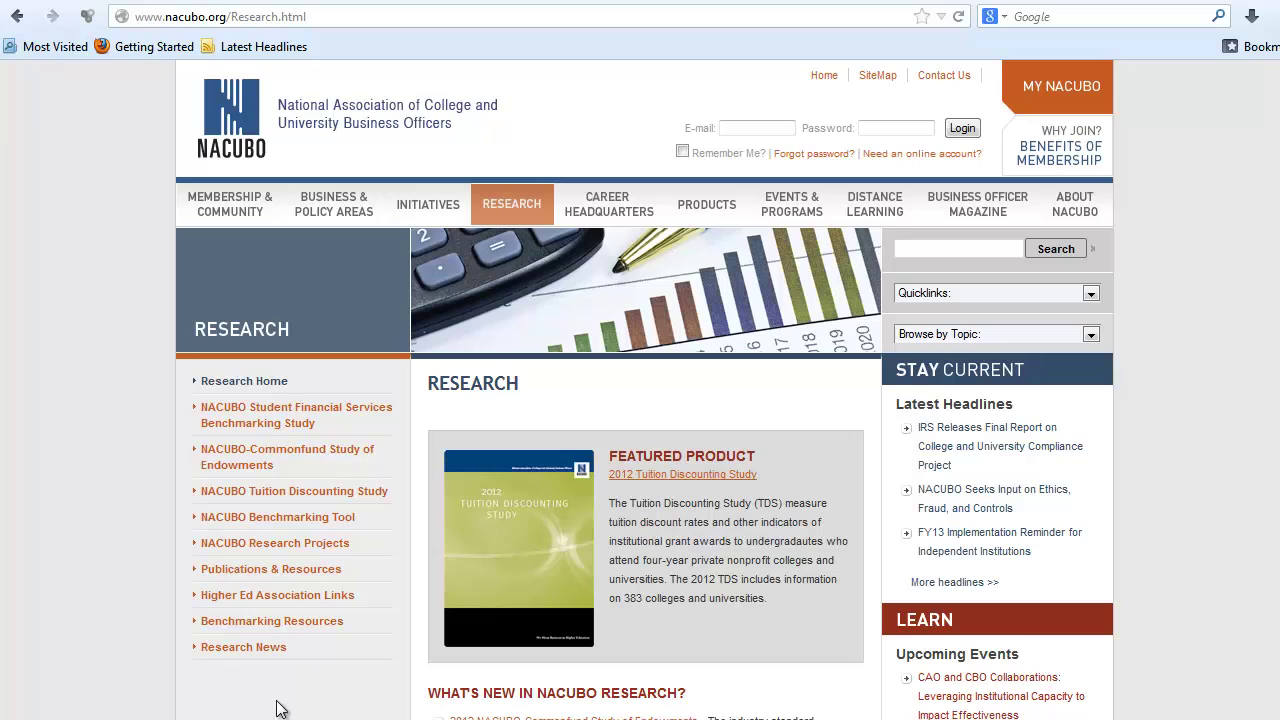
{"action": "left_click", "coordinate": [326, 622]}
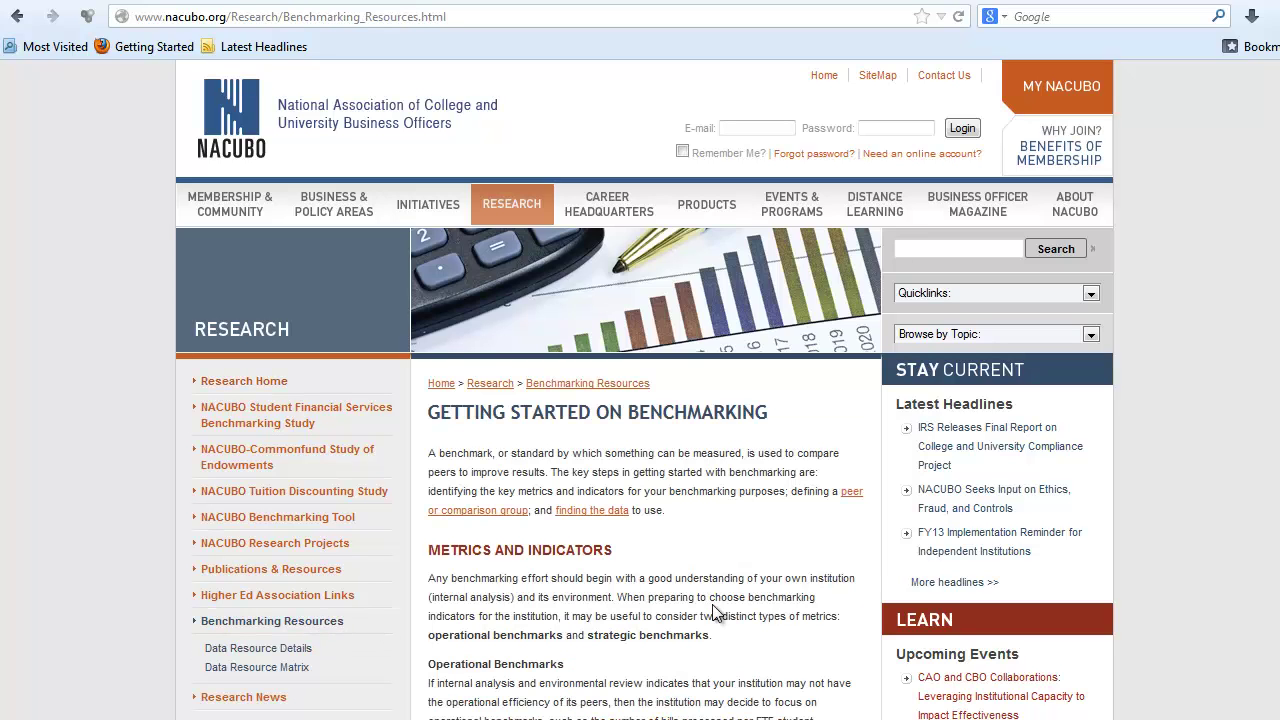
{"action": "scroll", "coordinate": [717, 612], "scroll_direction": "down", "scroll_amount": 3}
{"action": "scroll", "coordinate": [714, 605], "scroll_direction": "down", "scroll_amount": 4}
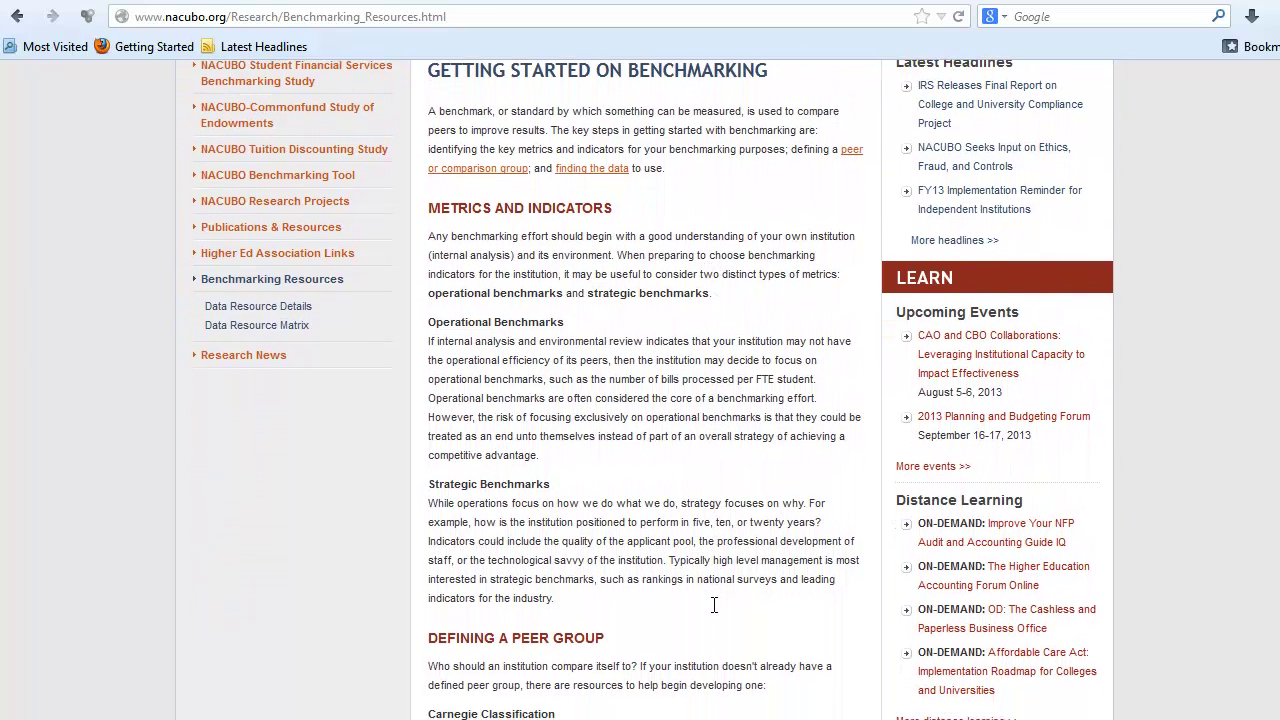
{"action": "scroll", "coordinate": [714, 605], "scroll_direction": "down", "scroll_amount": 3}
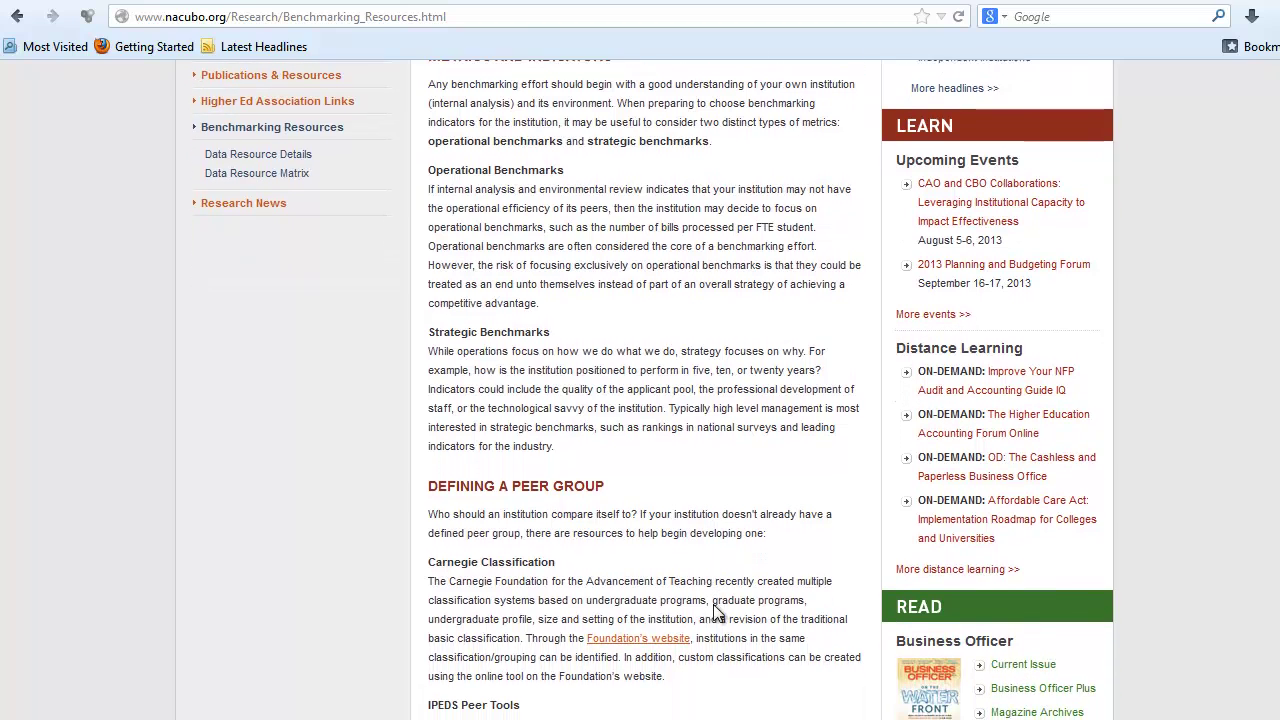
{"action": "scroll", "coordinate": [714, 605], "scroll_direction": "down", "scroll_amount": 1}
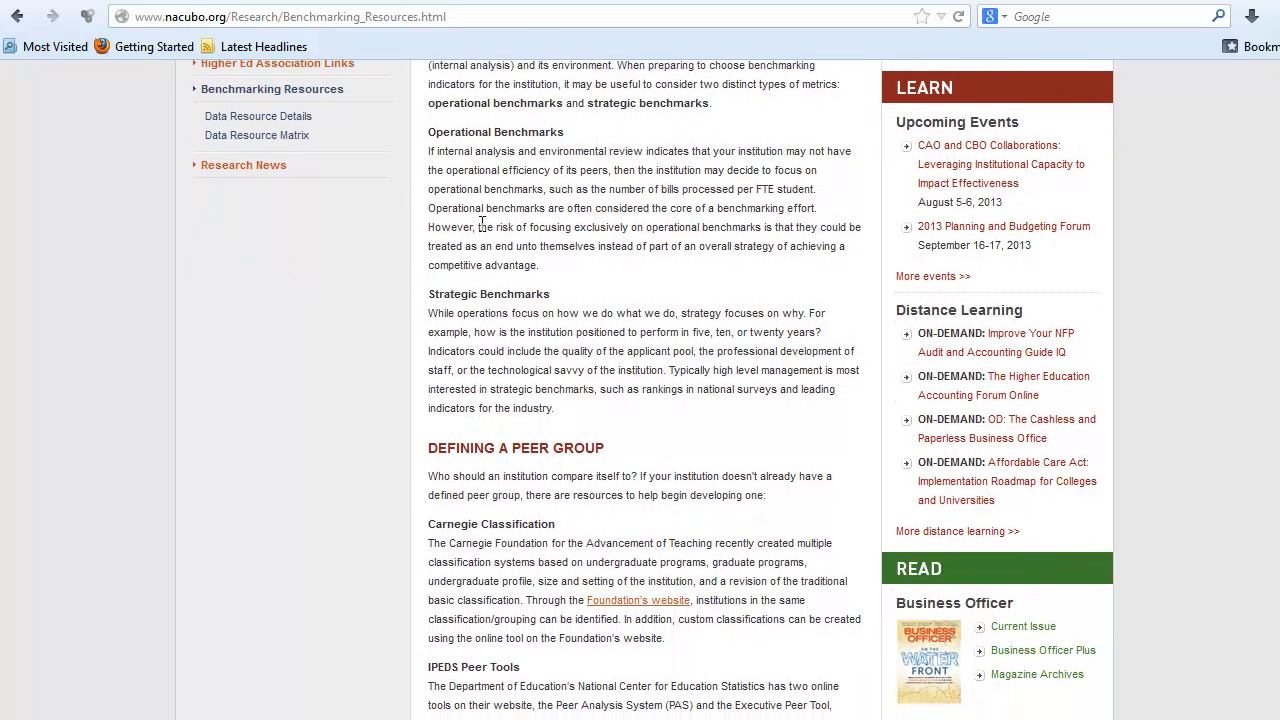
Scroll through the Data Resources Matrix table of data sources.
{"action": "left_click", "coordinate": [283, 134]}
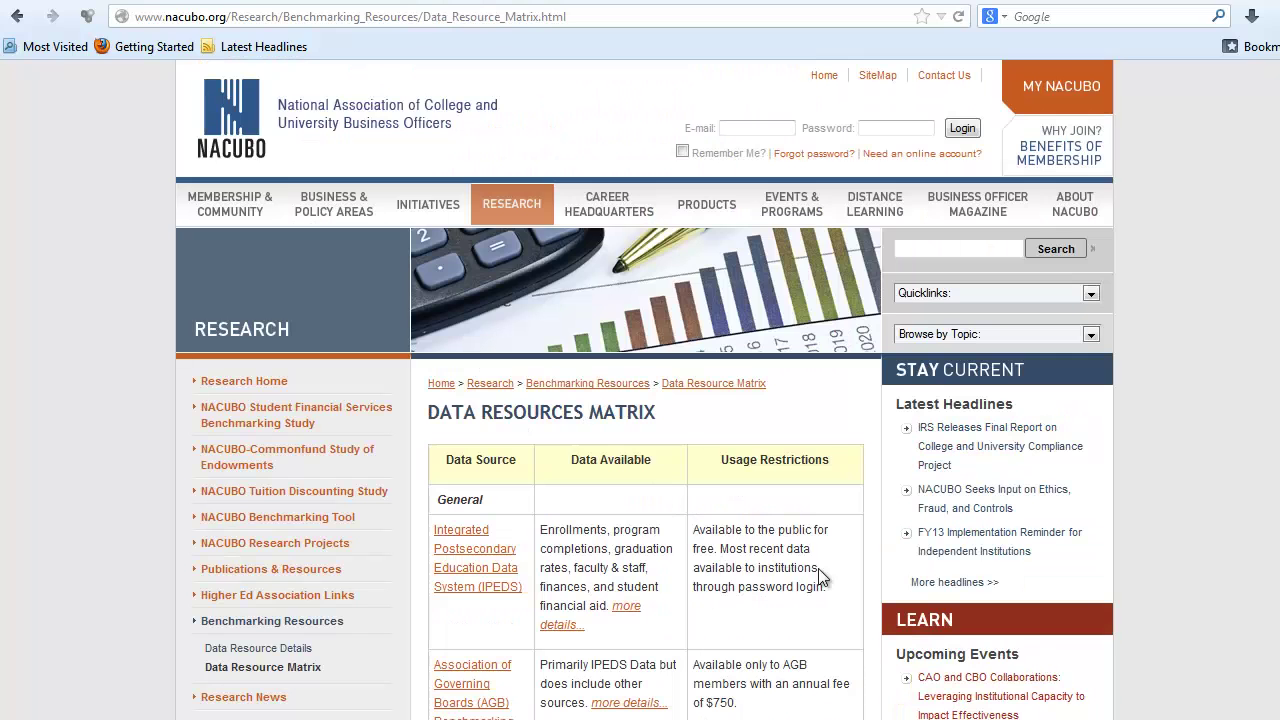
{"action": "scroll", "coordinate": [818, 569], "scroll_direction": "down", "scroll_amount": 1}
{"action": "scroll", "coordinate": [818, 569], "scroll_direction": "down", "scroll_amount": 3}
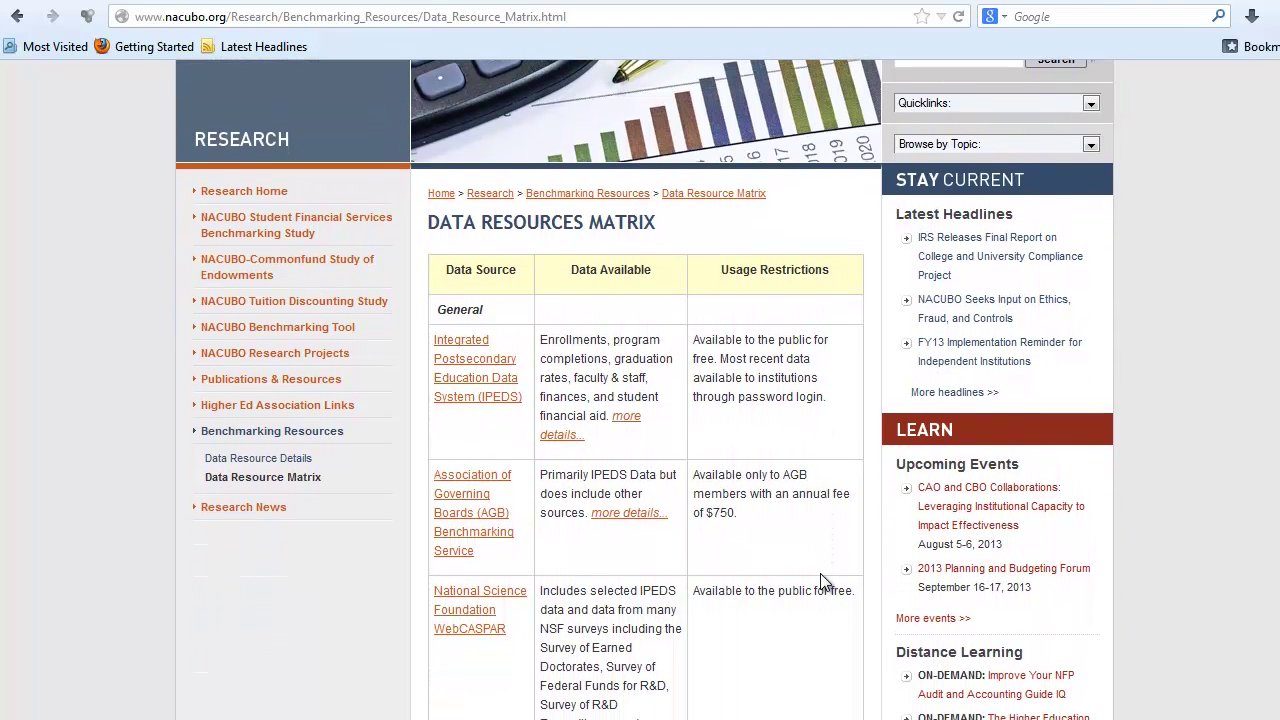
{"action": "scroll", "coordinate": [822, 582], "scroll_direction": "down", "scroll_amount": 3}
{"action": "scroll", "coordinate": [820, 583], "scroll_direction": "down", "scroll_amount": 2}
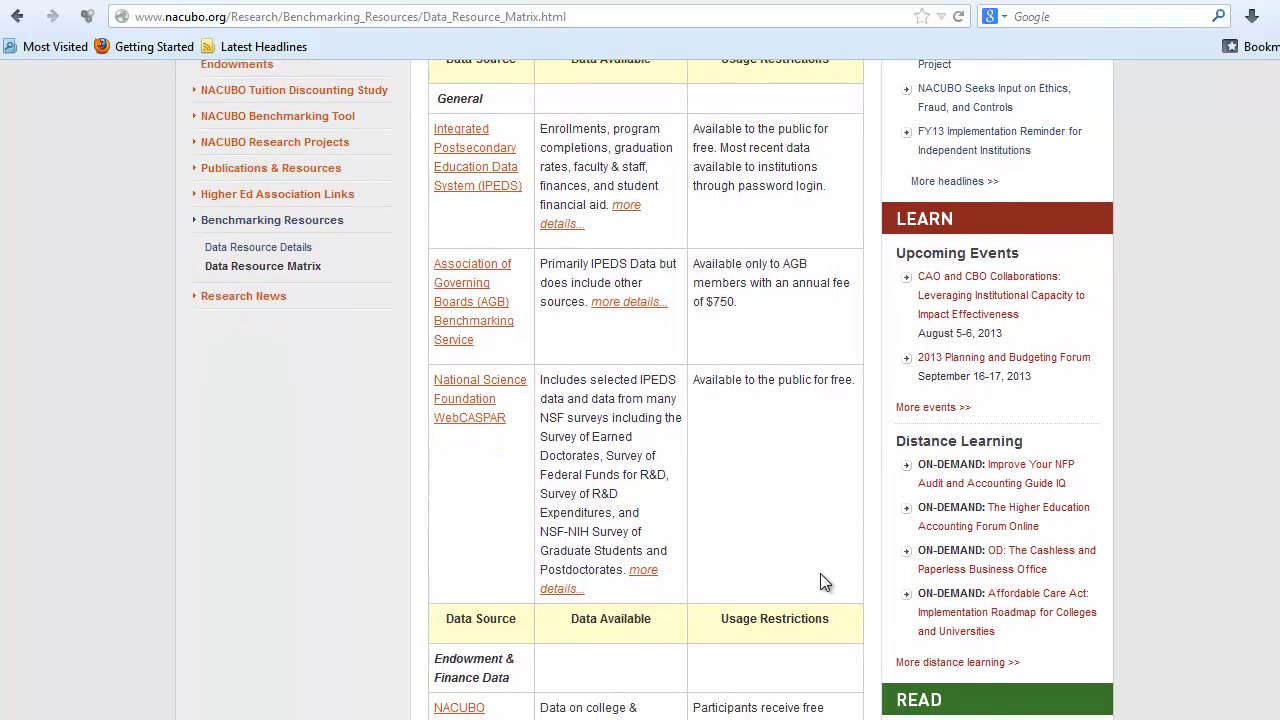
{"action": "scroll", "coordinate": [826, 570], "scroll_direction": "down", "scroll_amount": 1}
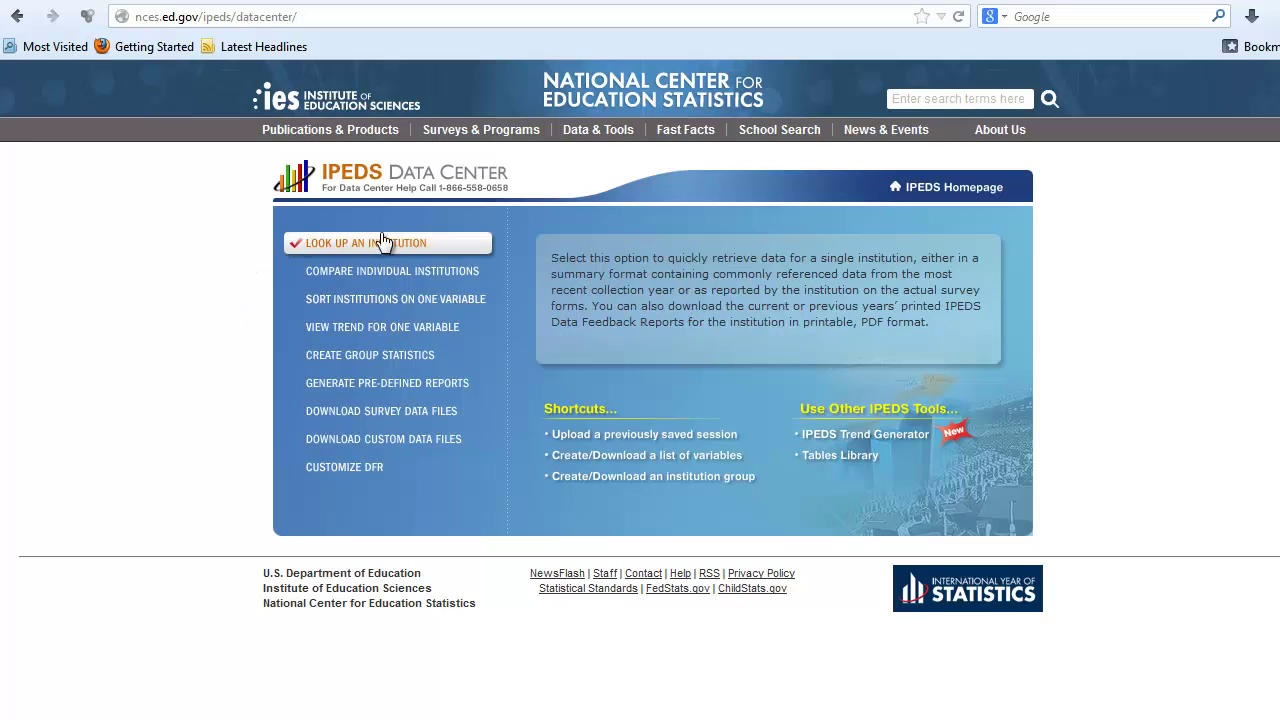
Look up Siena College (Loudonville, NY) and open its 2012 Data Feedback Report PDF.
{"action": "left_click", "coordinate": [445, 251]}
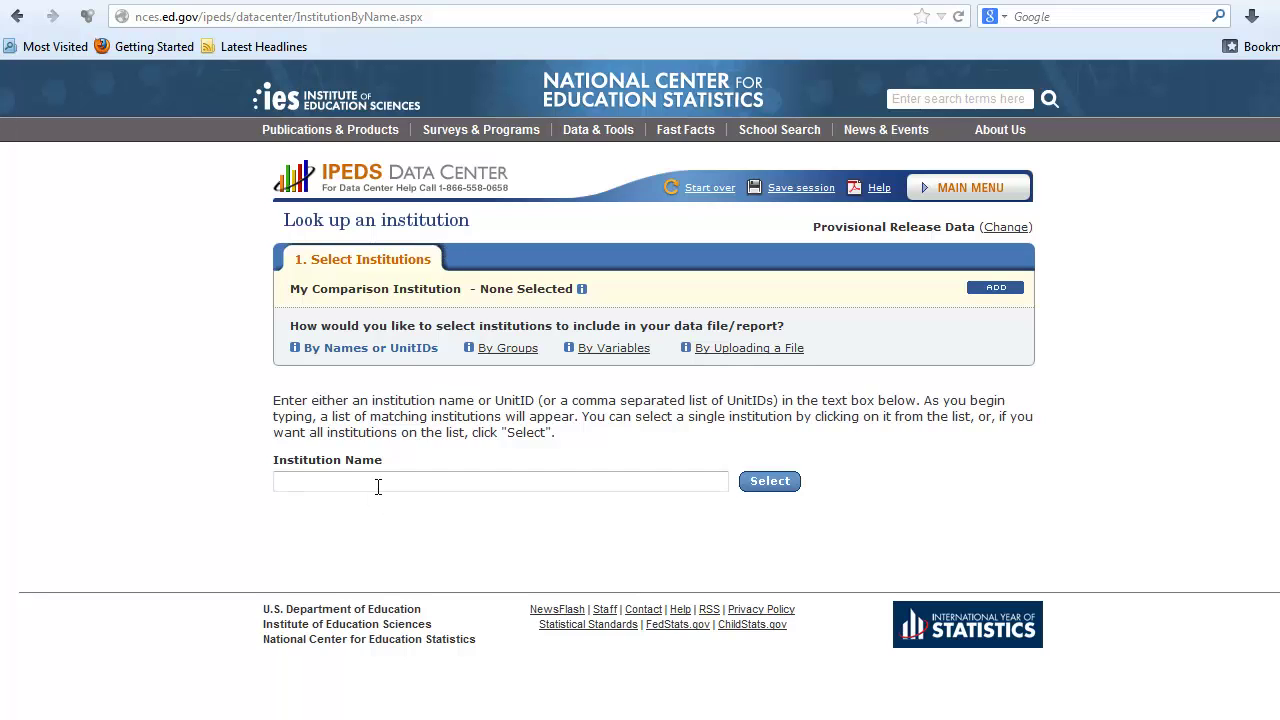
{"action": "left_click", "coordinate": [378, 484]}
{"action": "type", "text": "siena"}
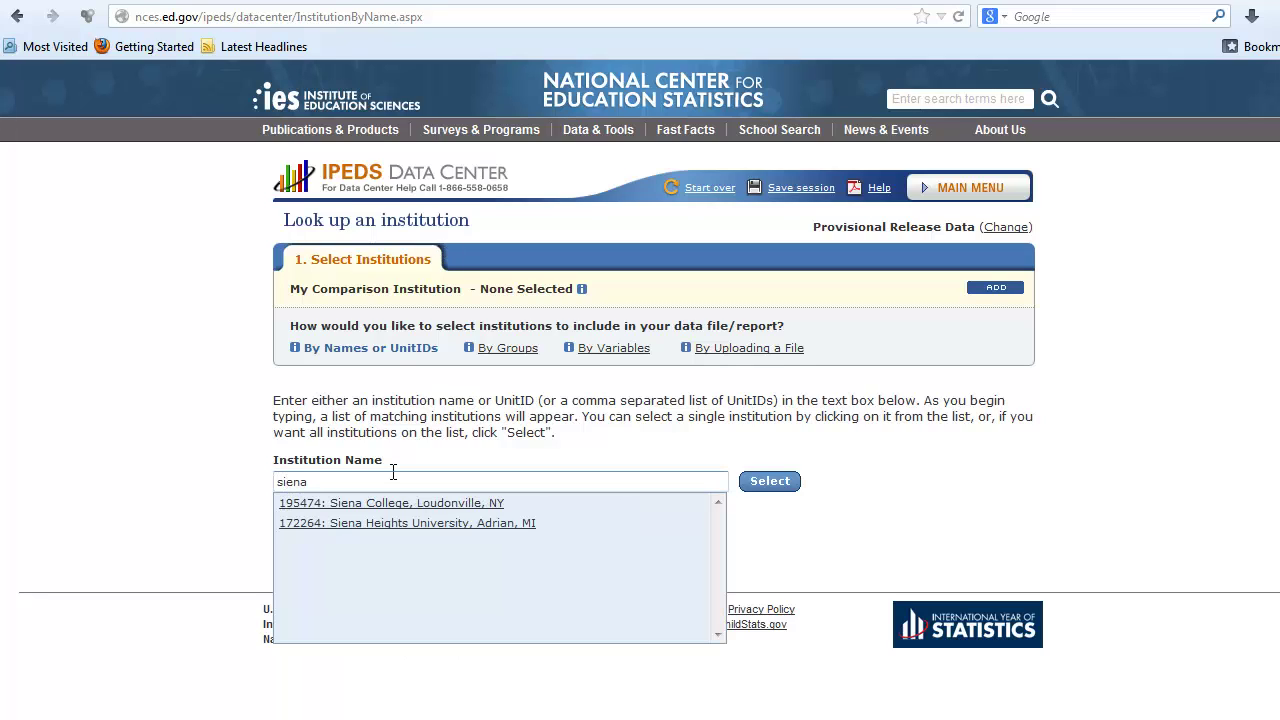
{"action": "left_click", "coordinate": [387, 506]}
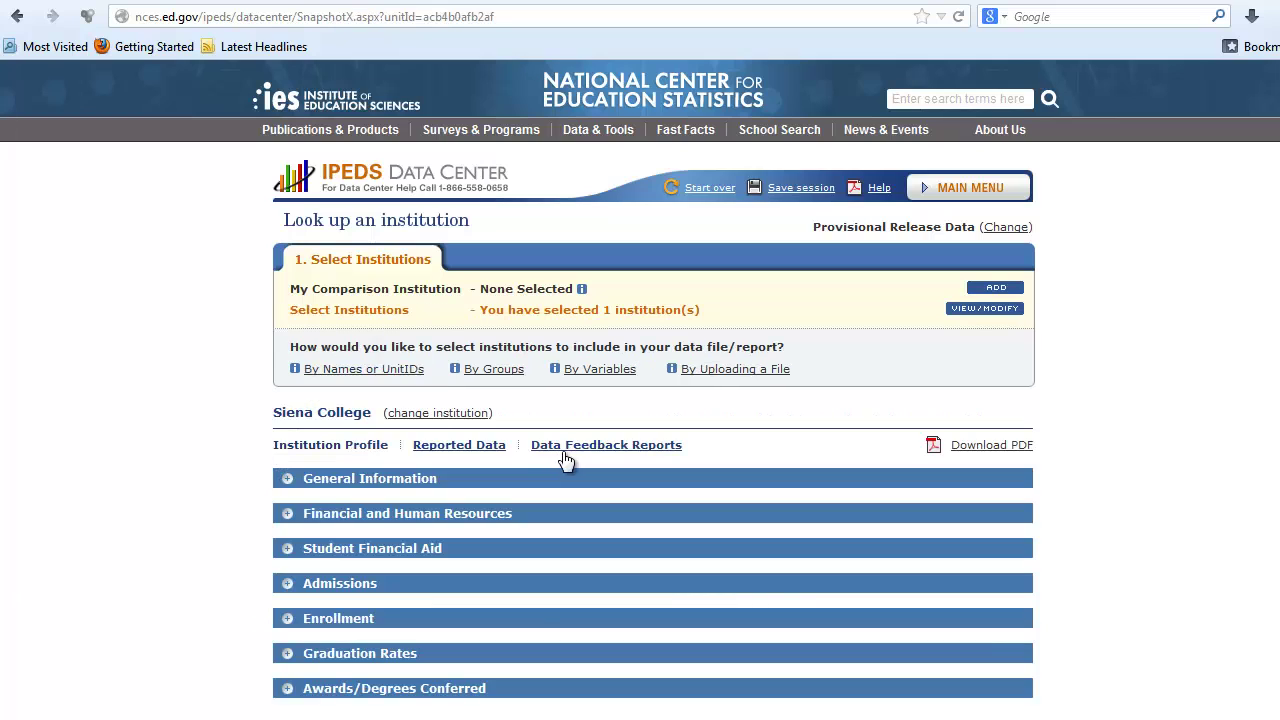
{"action": "left_click", "coordinate": [578, 447]}
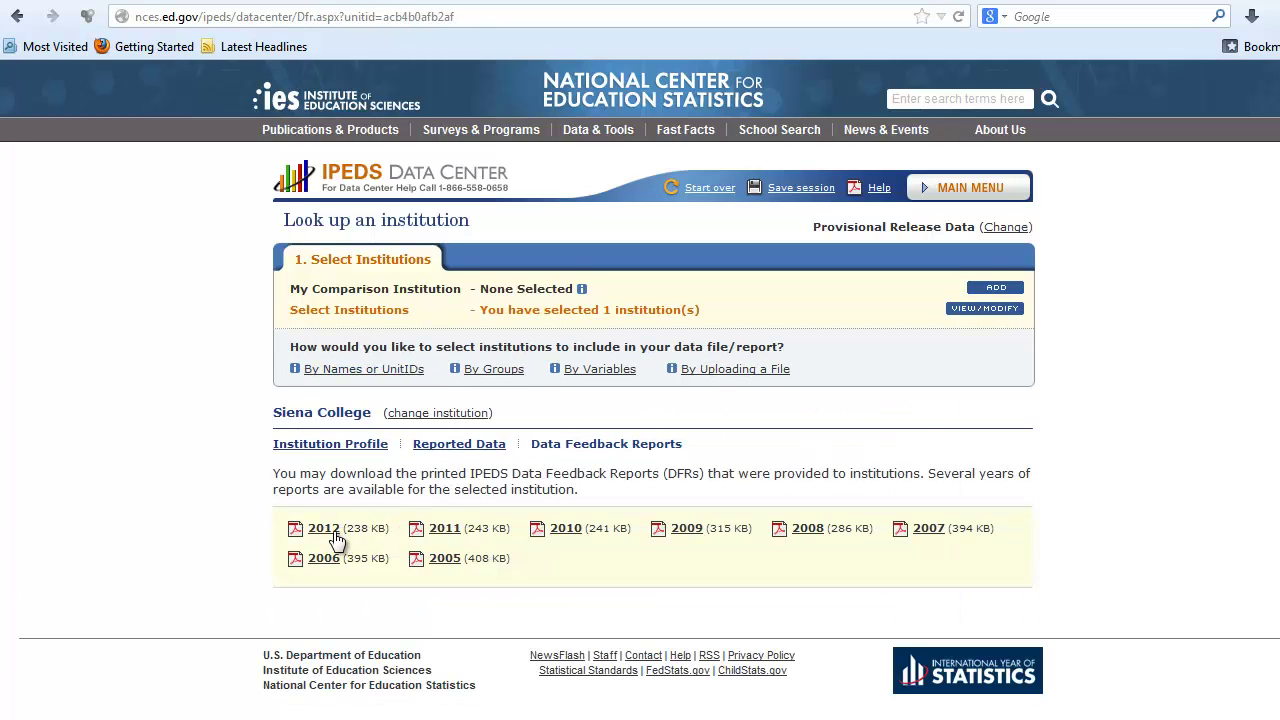
{"action": "left_click", "coordinate": [330, 535]}
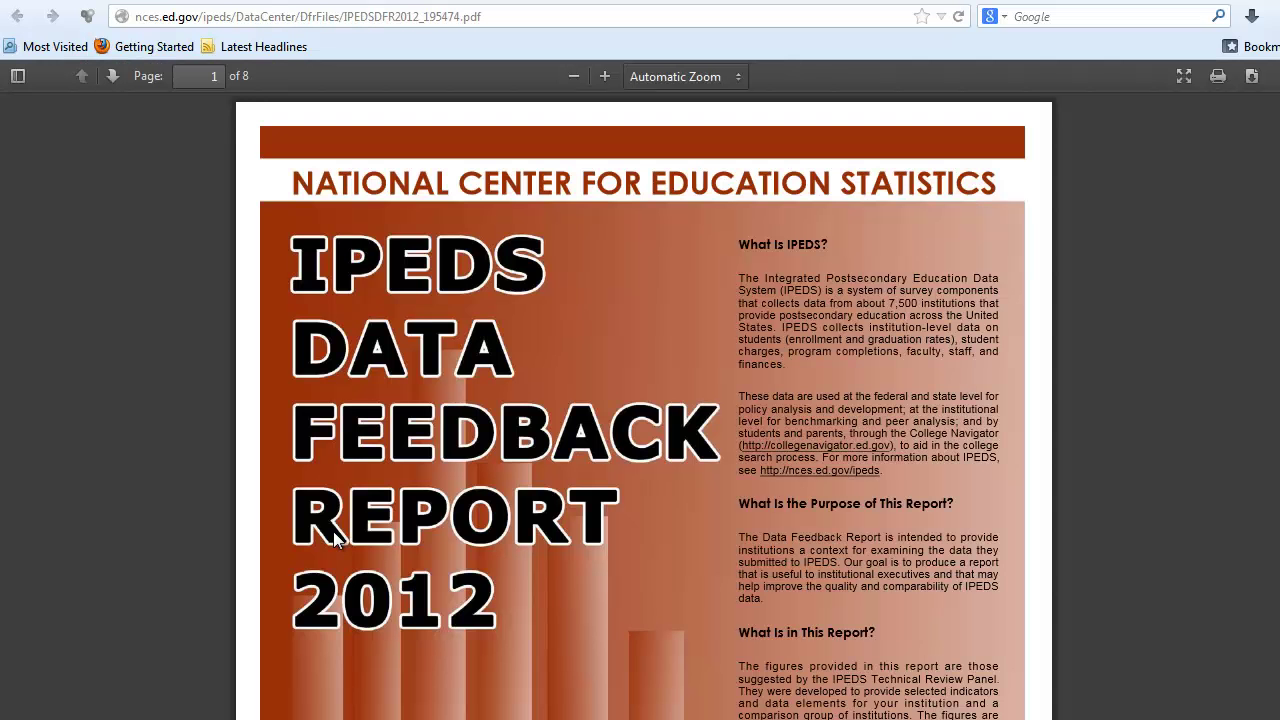
Scroll the Siena report from the cover to page 4's tuition and net price charts.
{"action": "scroll", "coordinate": [333, 531], "scroll_direction": "down", "scroll_amount": 5}
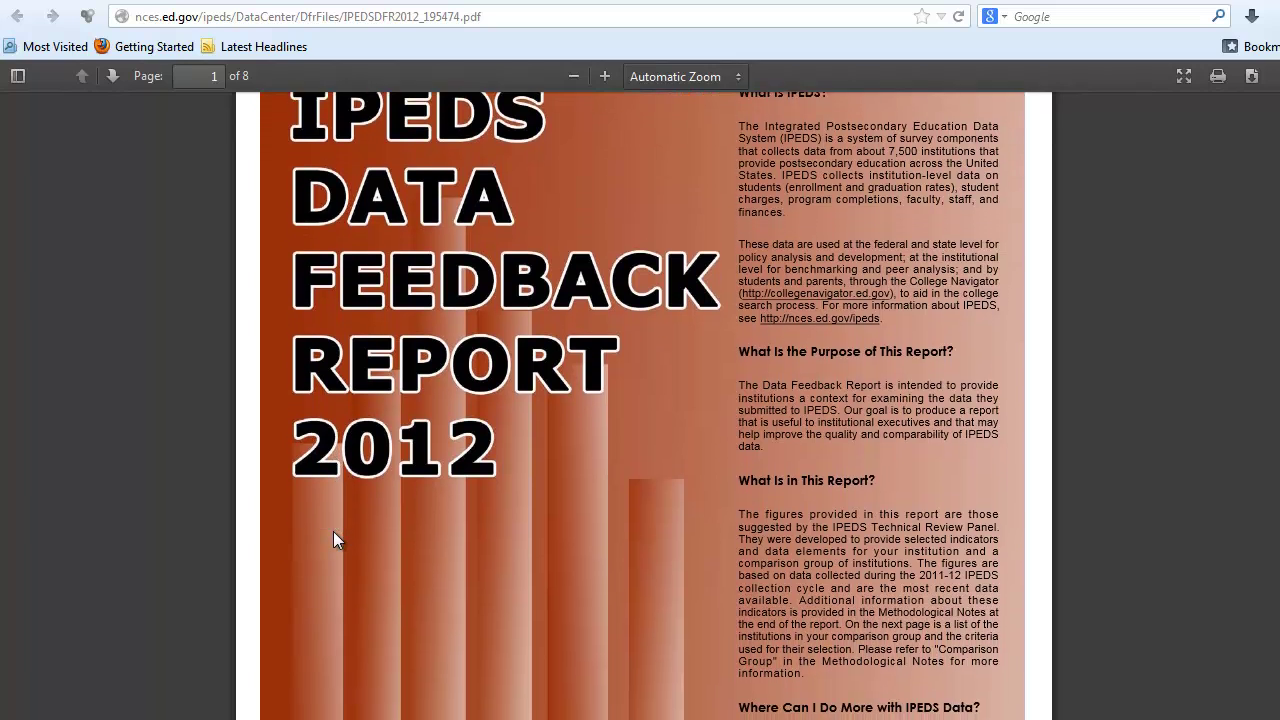
{"action": "scroll", "coordinate": [333, 531], "scroll_direction": "down", "scroll_amount": 5}
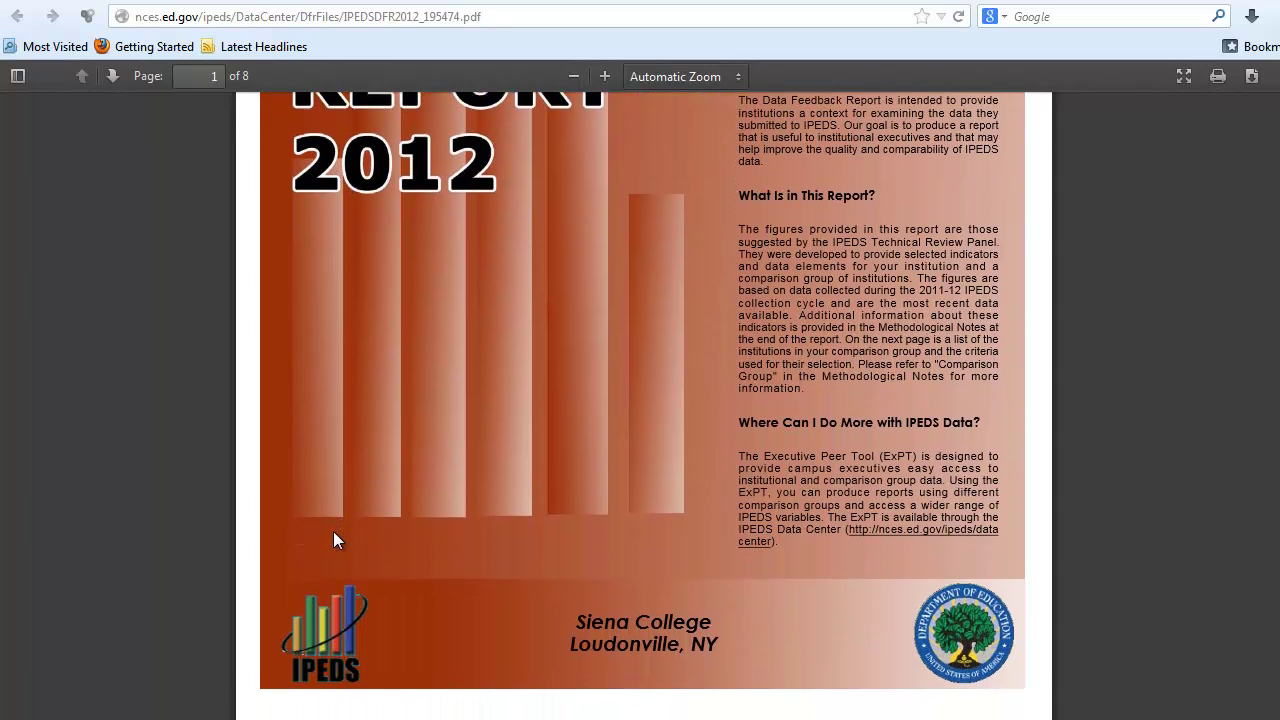
{"action": "scroll", "coordinate": [135, 639], "scroll_direction": "down", "scroll_amount": 5}
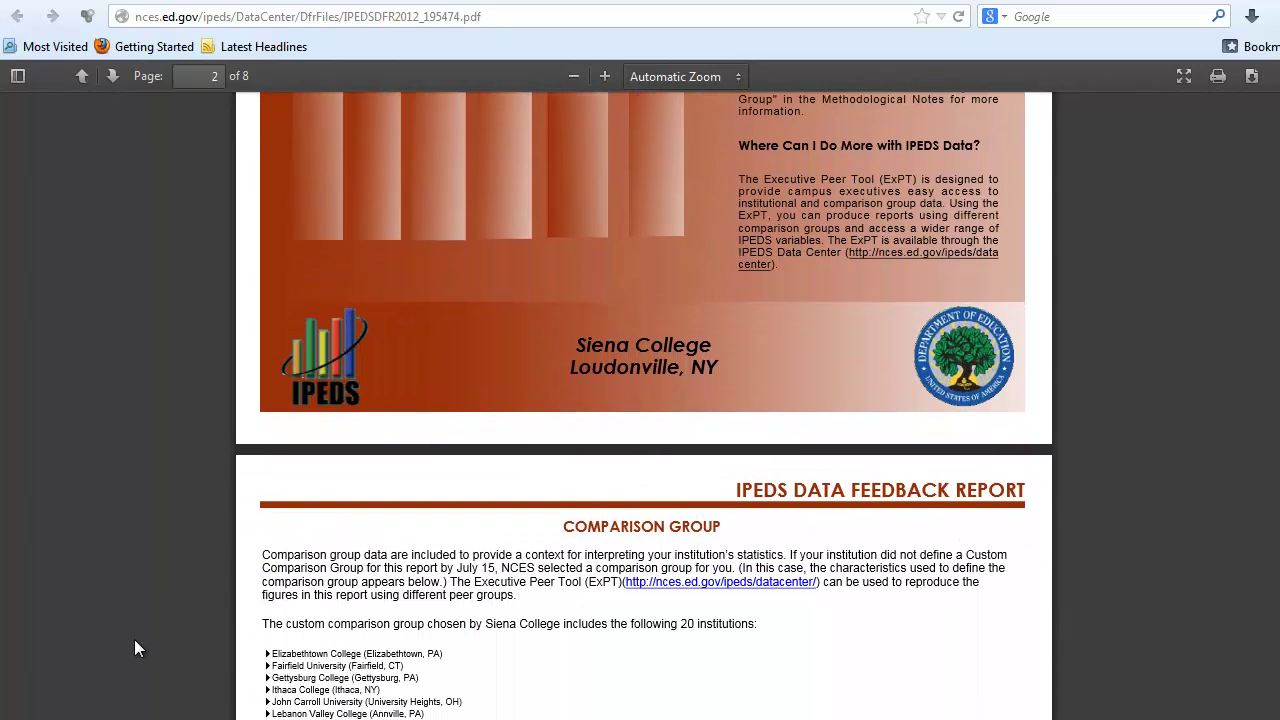
{"action": "scroll", "coordinate": [134, 639], "scroll_direction": "down", "scroll_amount": 4}
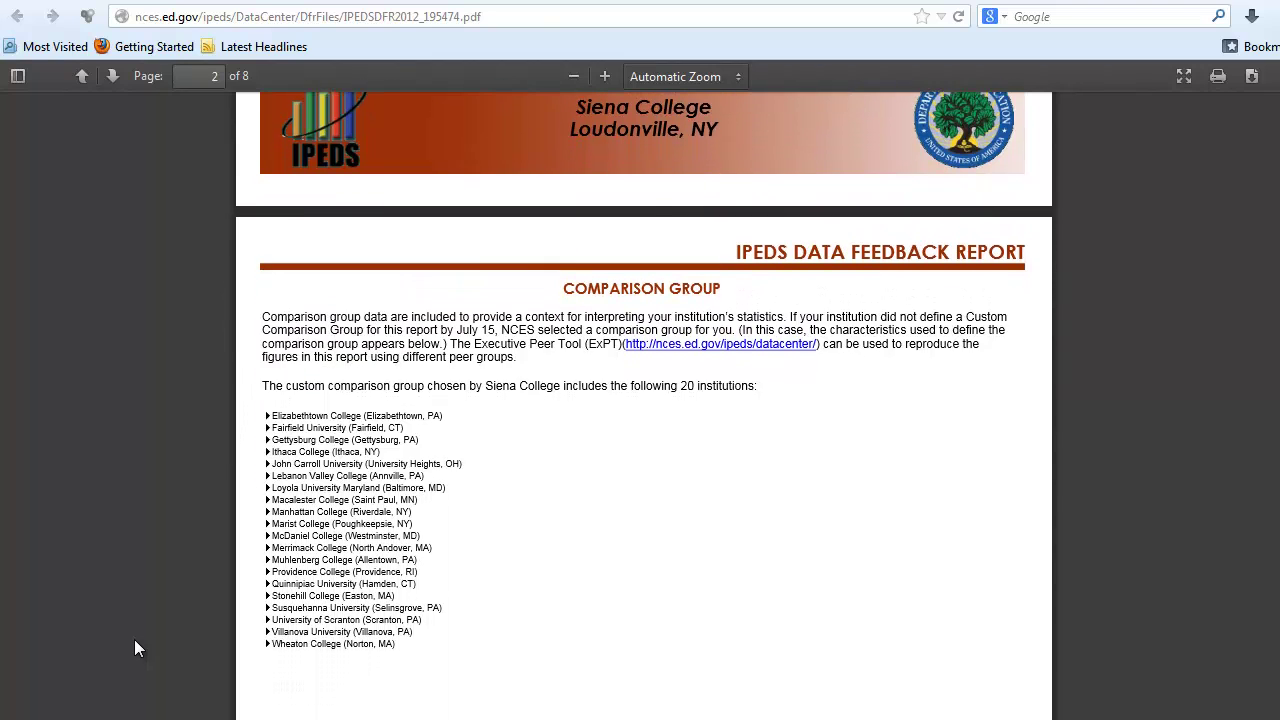
{"action": "scroll", "coordinate": [135, 641], "scroll_direction": "down", "scroll_amount": 4}
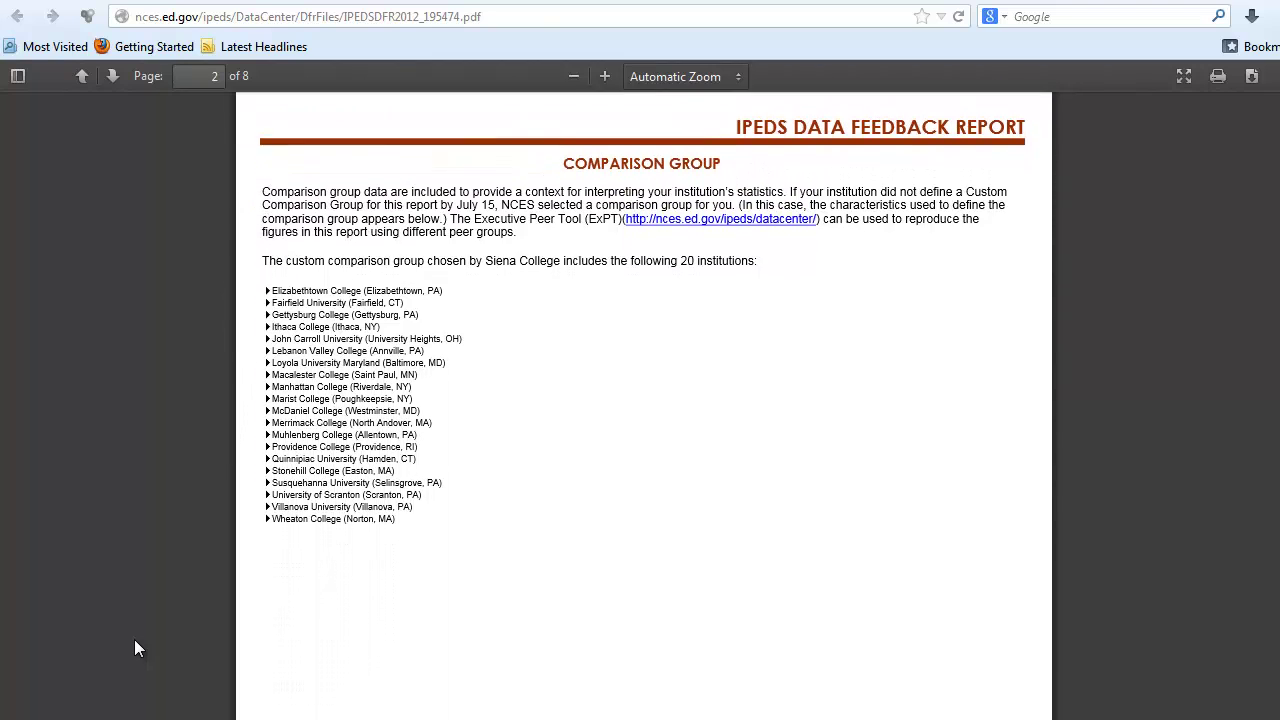
{"action": "scroll", "coordinate": [135, 641], "scroll_direction": "down", "scroll_amount": 15}
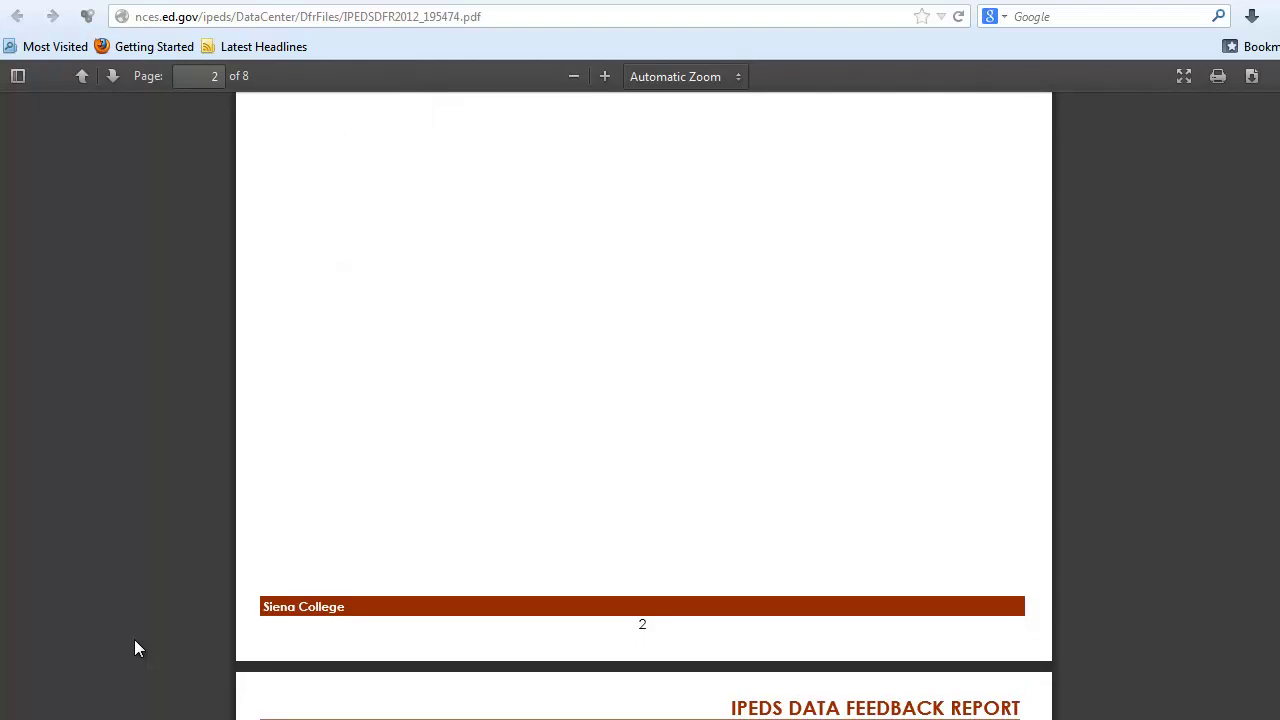
{"action": "scroll", "coordinate": [135, 640], "scroll_direction": "down", "scroll_amount": 4}
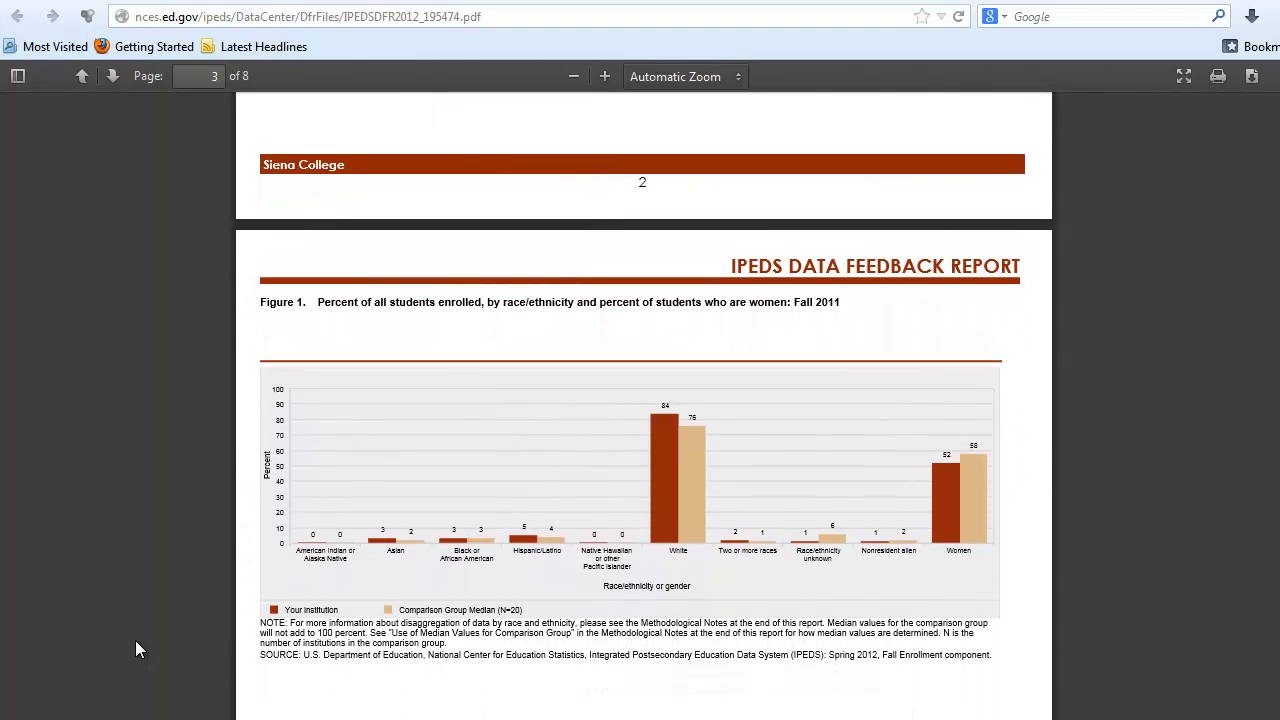
{"action": "scroll", "coordinate": [135, 640], "scroll_direction": "down", "scroll_amount": 8}
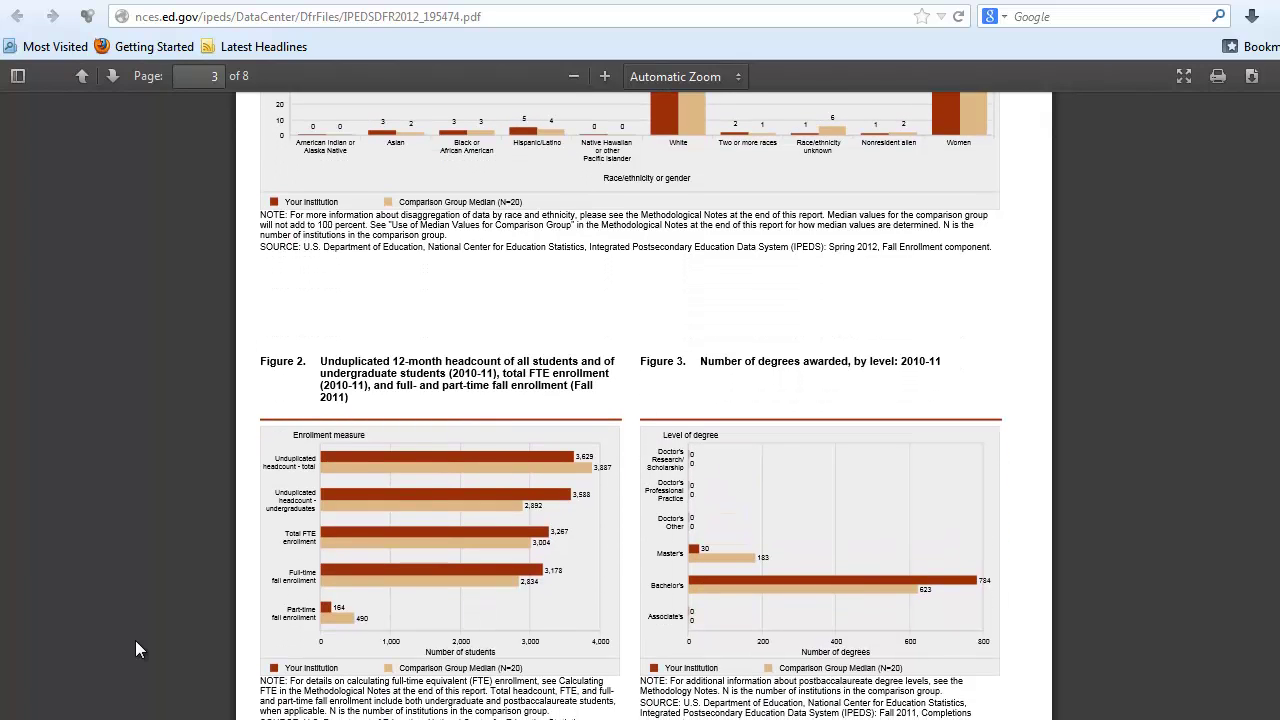
{"action": "scroll", "coordinate": [135, 648], "scroll_direction": "down", "scroll_amount": 8}
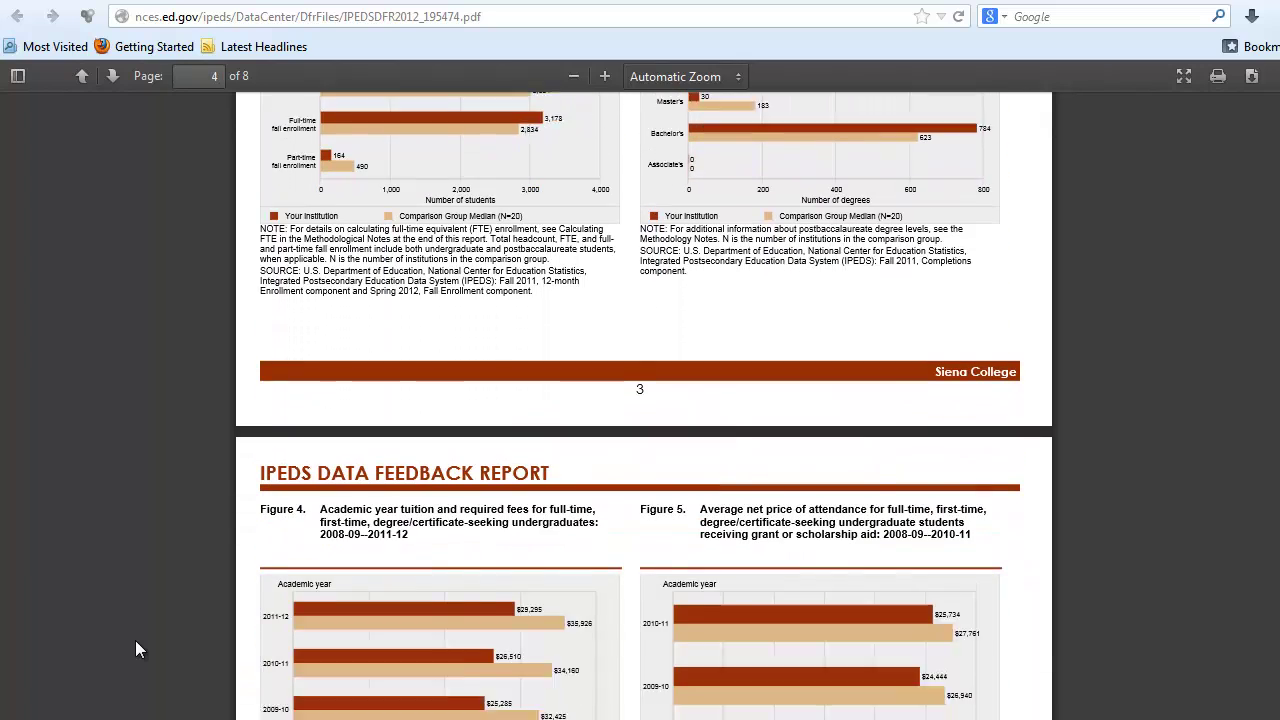